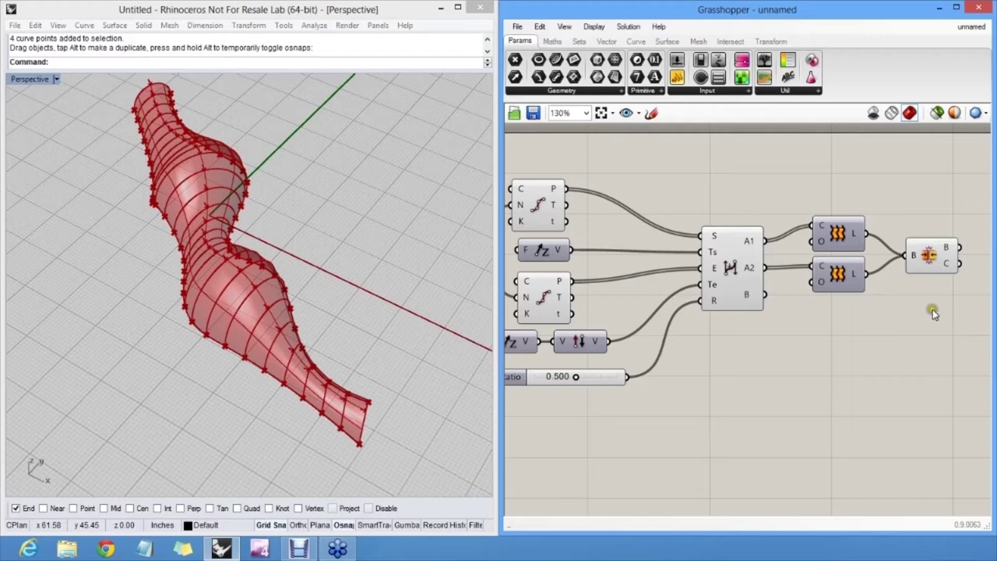
Delete the two Loft components and the Brep Join component so only the arcs between the curves are kept.
drag(959, 352, 829, 215)
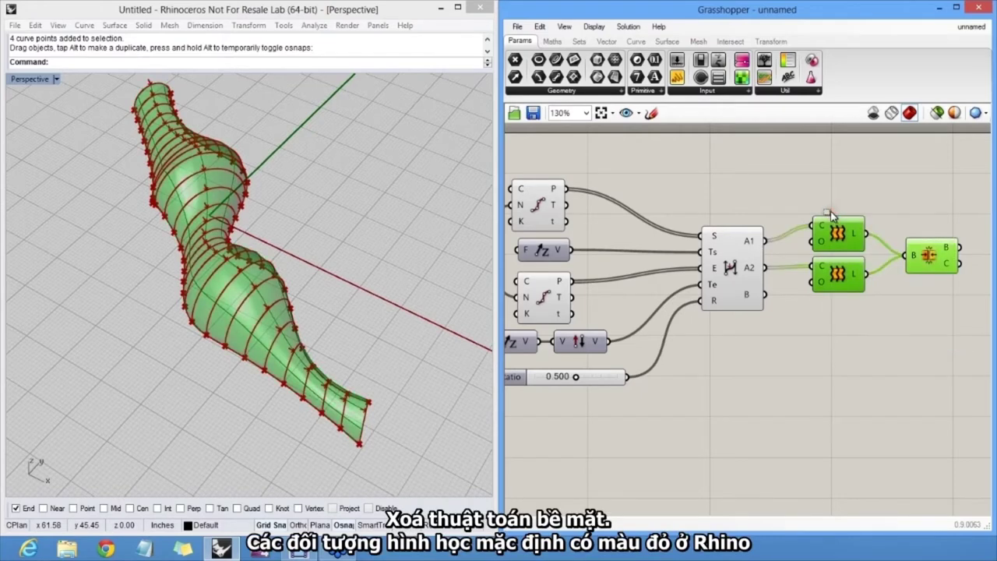
key(Delete)
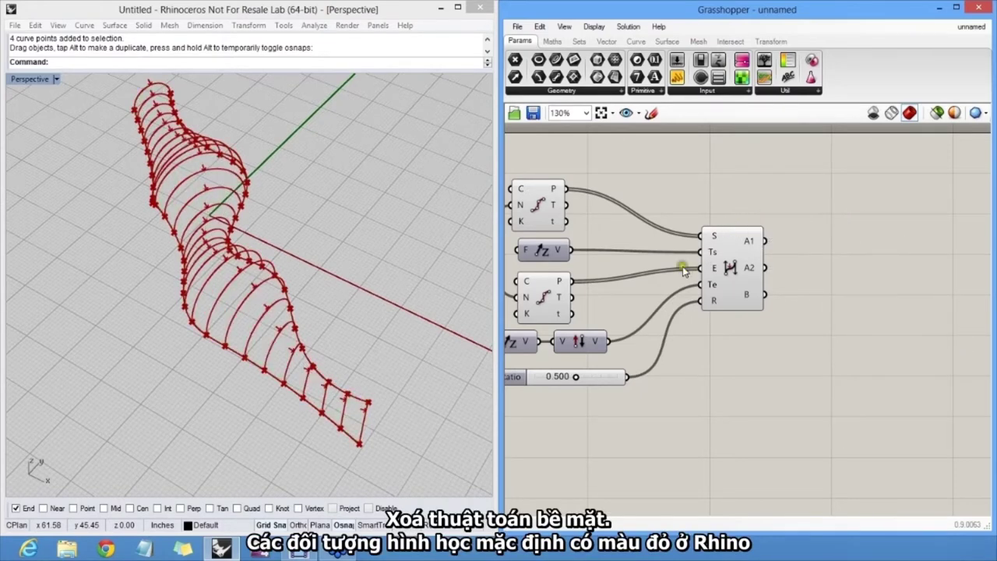
mouse_move(300, 285)
right_down()
mouse_move(315, 301)
mouse_move(287, 293)
right_up()
drag(287, 293, 261, 285)
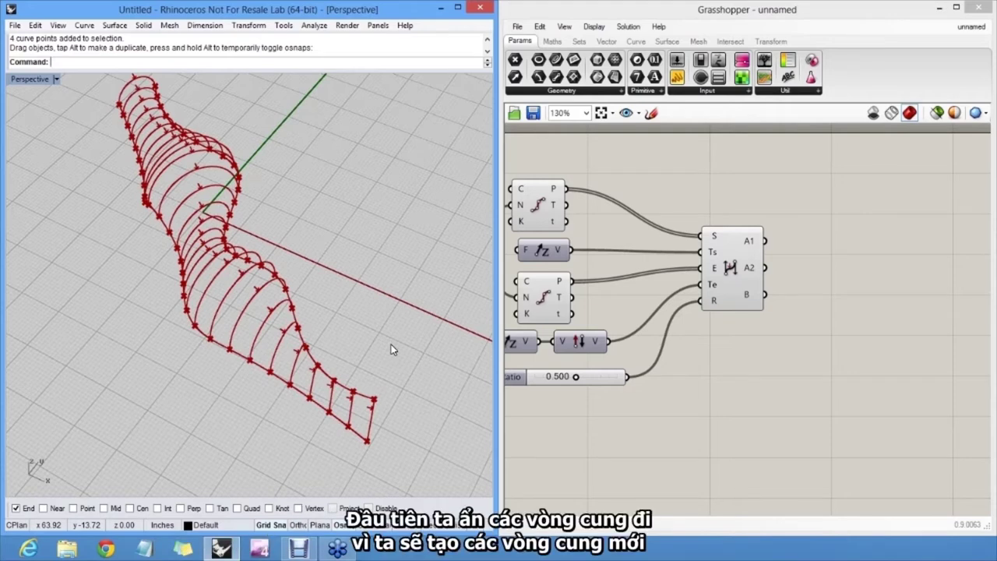
Turn off the preview of the BiArc component to hide the arcs in the viewport.
right_drag(735, 323, 649, 344)
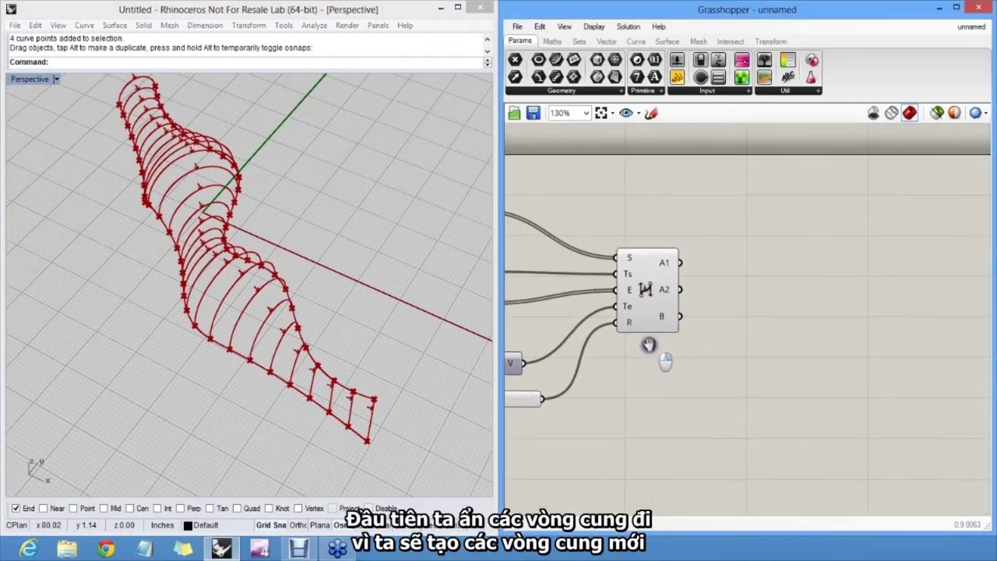
right_click(644, 288)
click(681, 310)
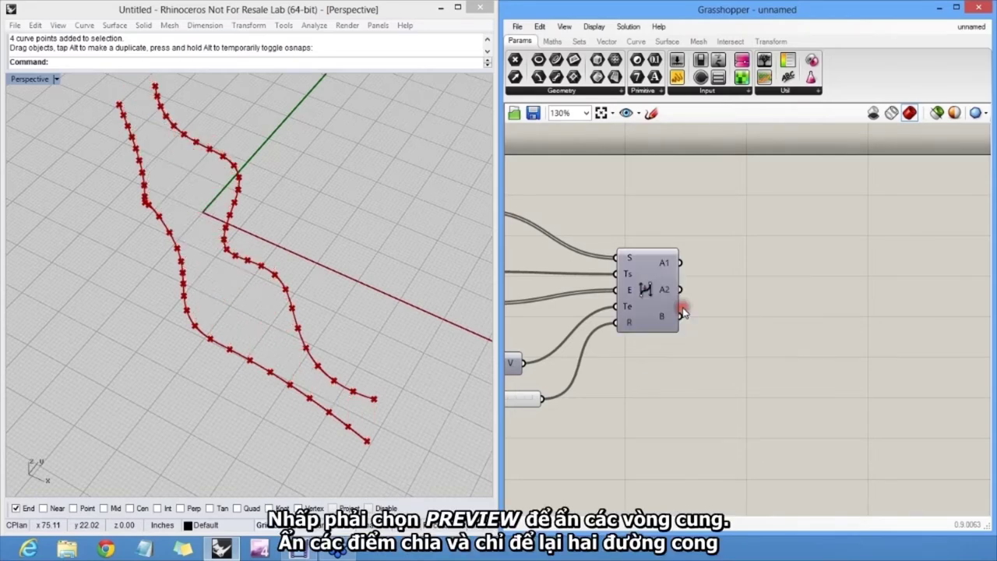
Turn off the preview of both Divide Curve components to hide the division points.
right_drag(571, 319, 812, 287)
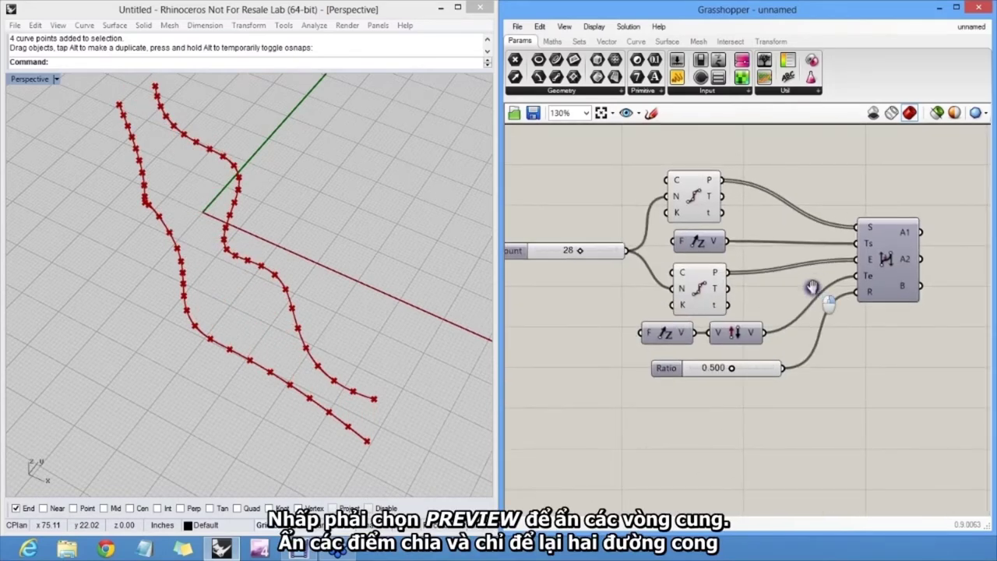
click(689, 204)
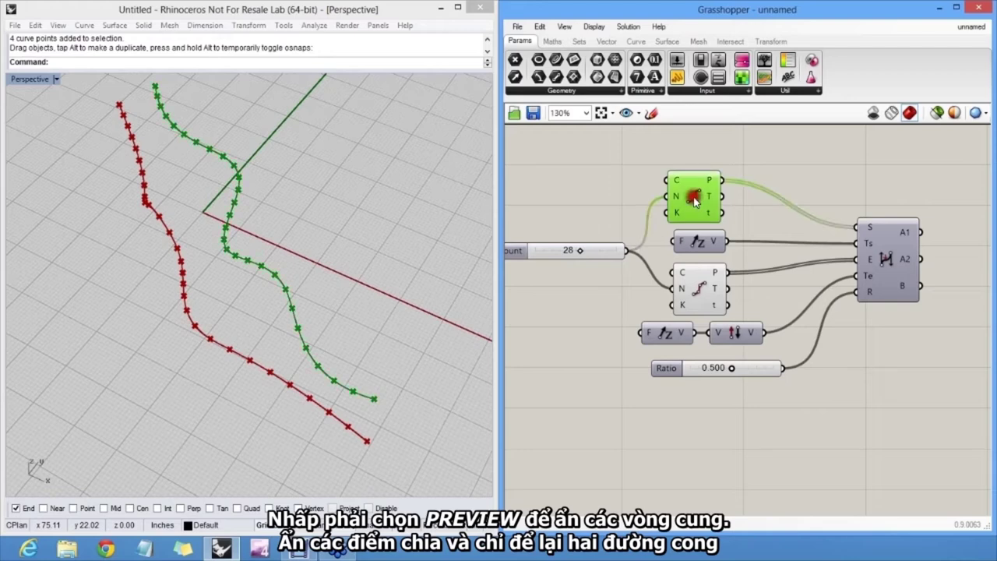
shift+click(703, 291)
middle_click(762, 245)
click(804, 202)
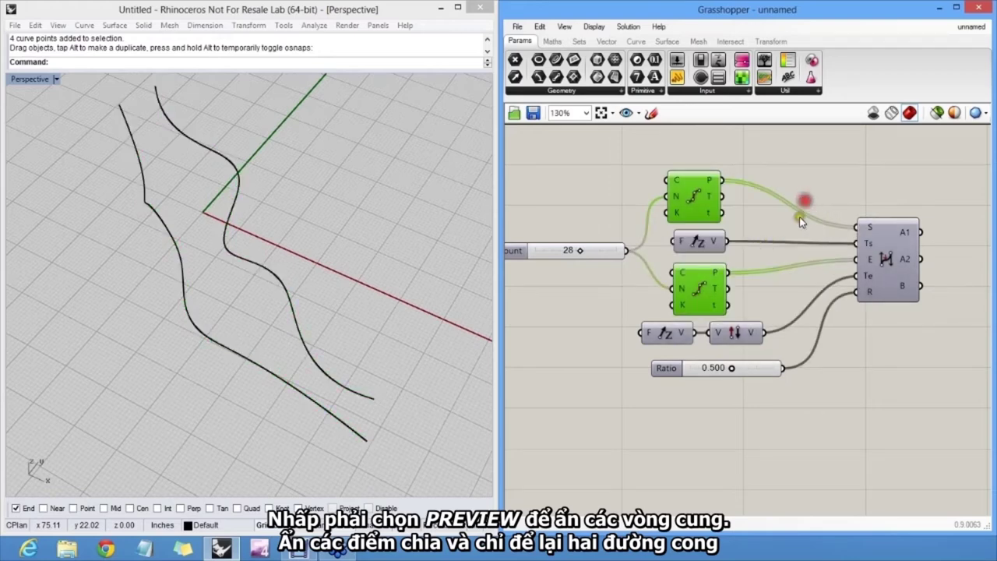
Add a Length component beside the BiArc component and connect the BiArc's B output to its C input.
right_drag(796, 323, 634, 329)
right_drag(207, 283, 247, 287)
right_drag(732, 298, 567, 288)
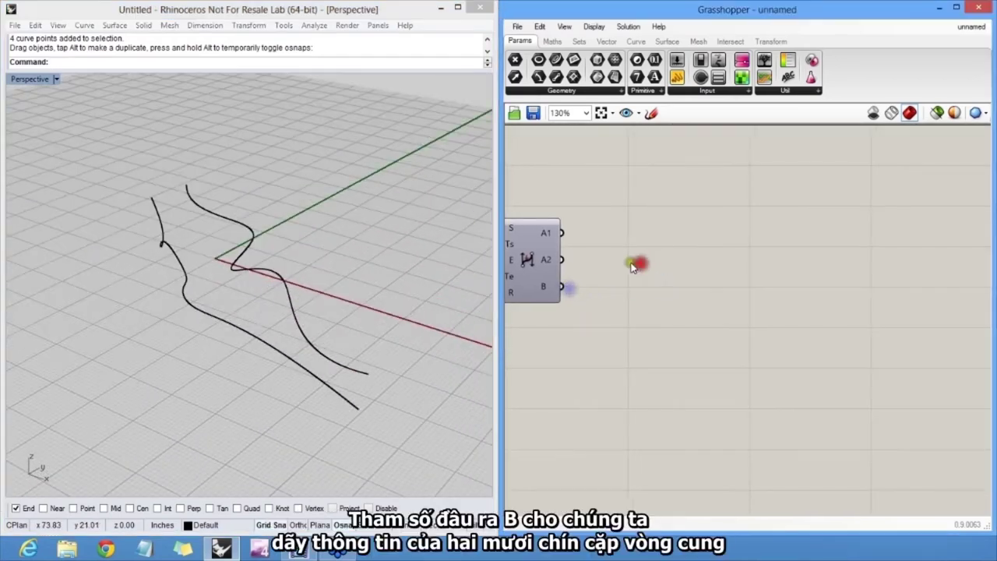
right_drag(627, 265, 660, 216)
mouse_move(580, 239)
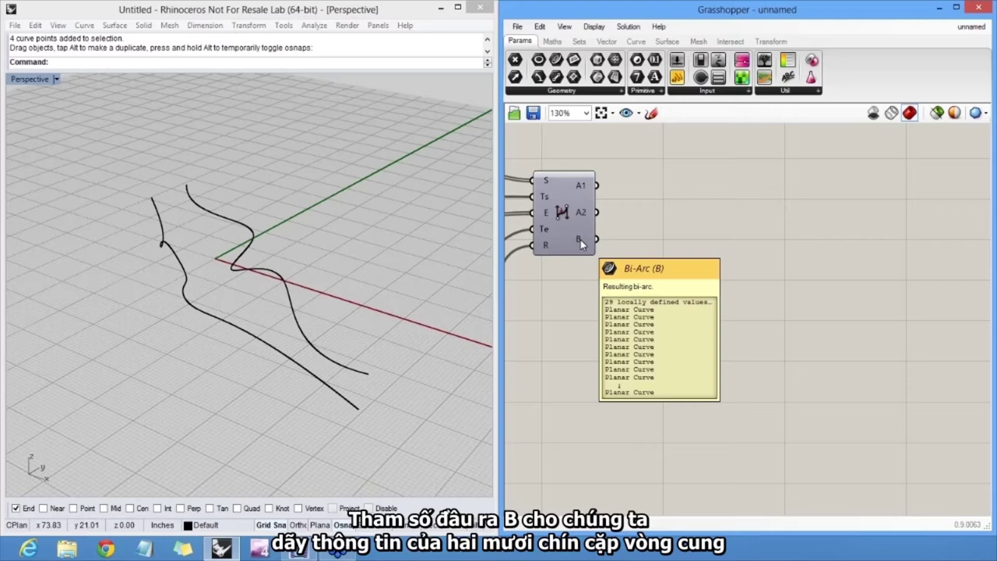
click(634, 193)
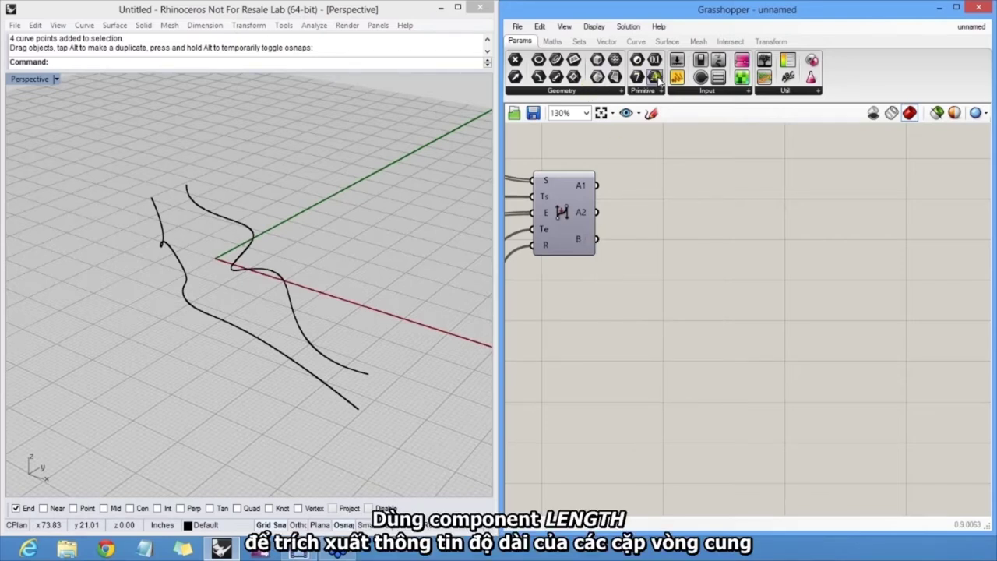
double_click(671, 264)
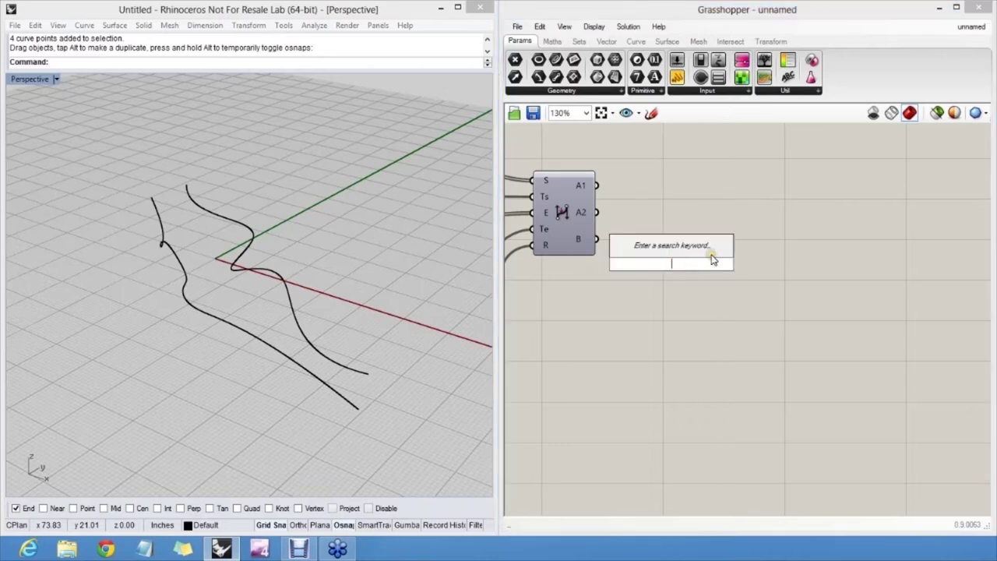
text(LENGTH)
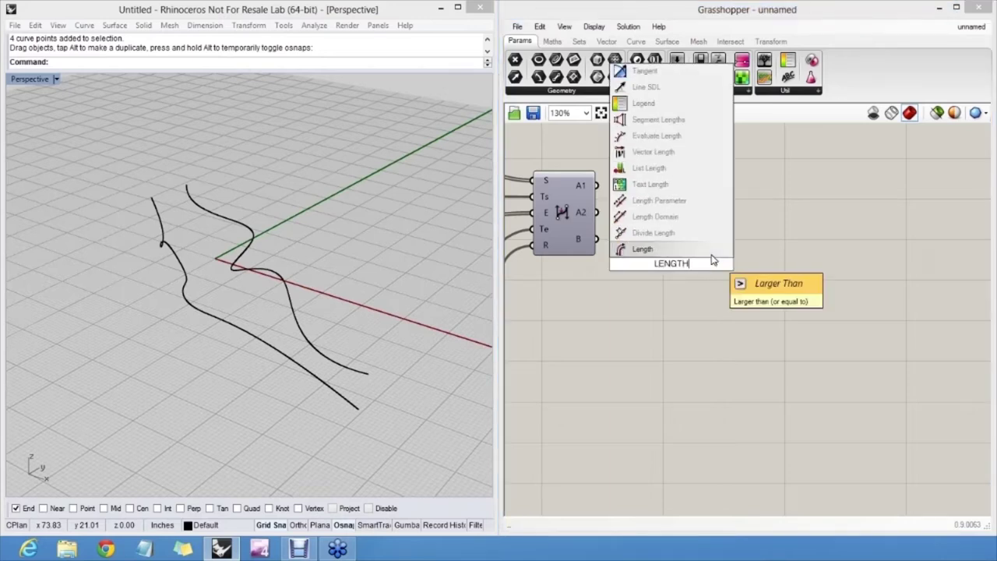
click(657, 248)
mouse_move(646, 264)
mouse_down()
mouse_move(616, 252)
mouse_move(639, 248)
mouse_move(659, 262)
mouse_move(598, 241)
mouse_move(639, 274)
mouse_up()
mouse_move(669, 273)
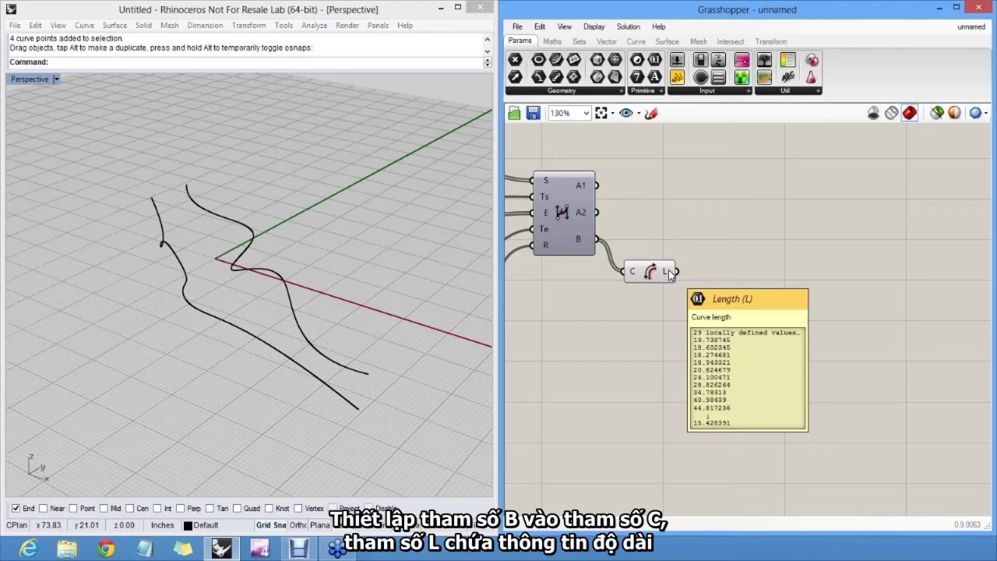
Add a Panel connected to the Length component's L output and enlarge it to list every arc length.
drag(677, 78, 783, 326)
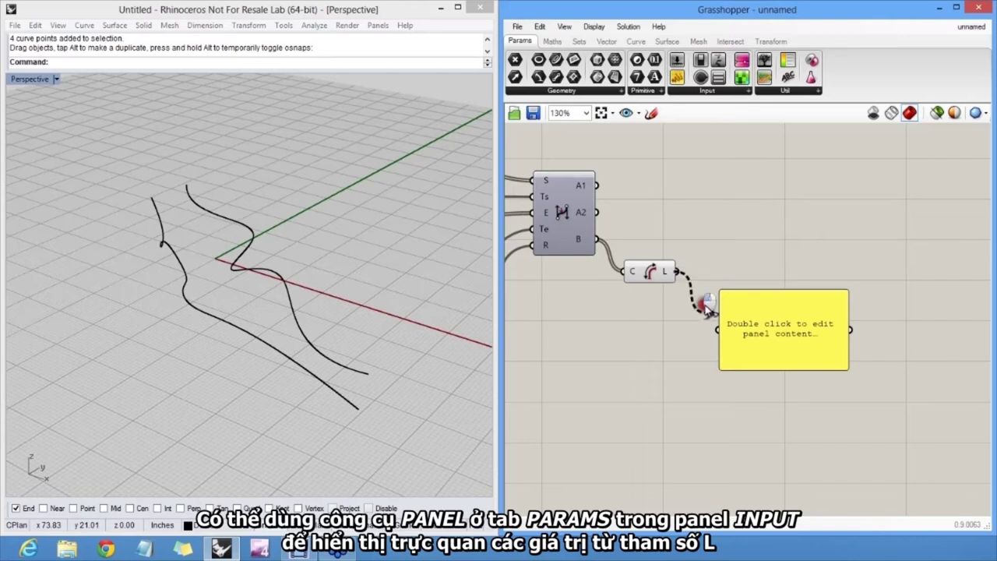
drag(705, 308, 721, 330)
drag(791, 361, 815, 519)
drag(808, 443, 801, 388)
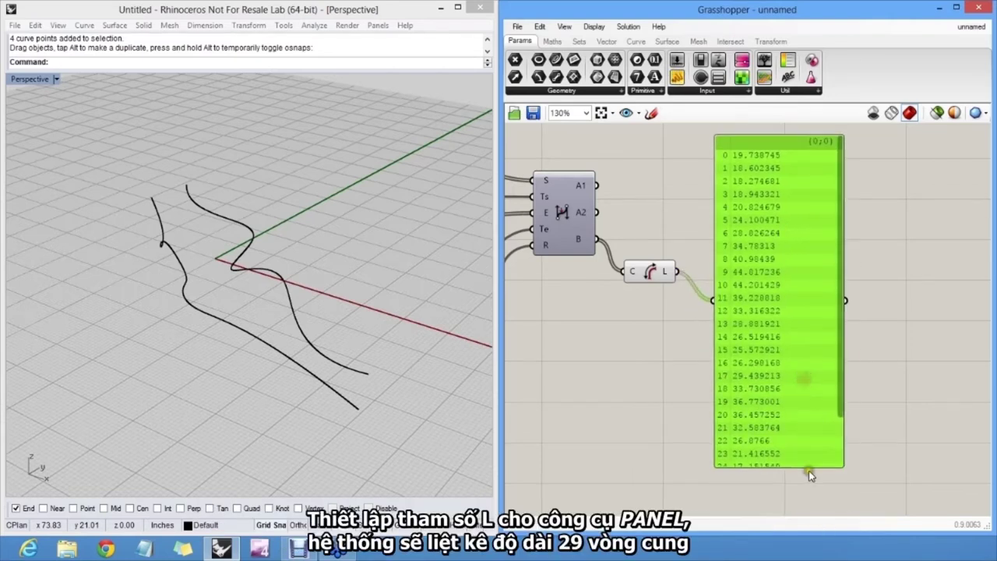
drag(810, 468, 815, 543)
right_drag(799, 434, 867, 391)
scroll(815, 369, down, 2)
drag(871, 485, 870, 467)
right_drag(852, 414, 907, 318)
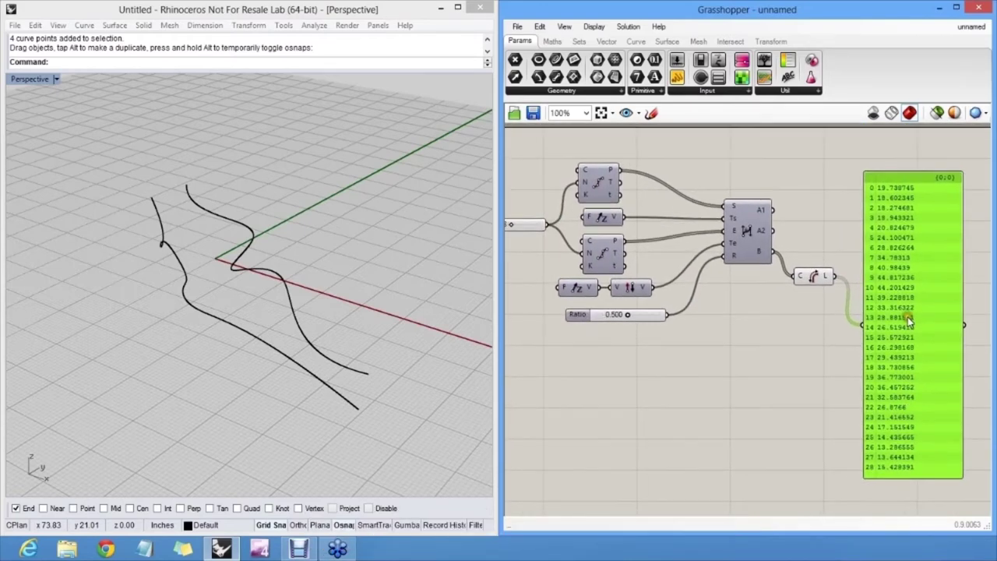
drag(908, 321, 896, 305)
Raise the Ratio slider slightly and shift the upper curve a little in the Rhino viewport to test the length list.
click(637, 348)
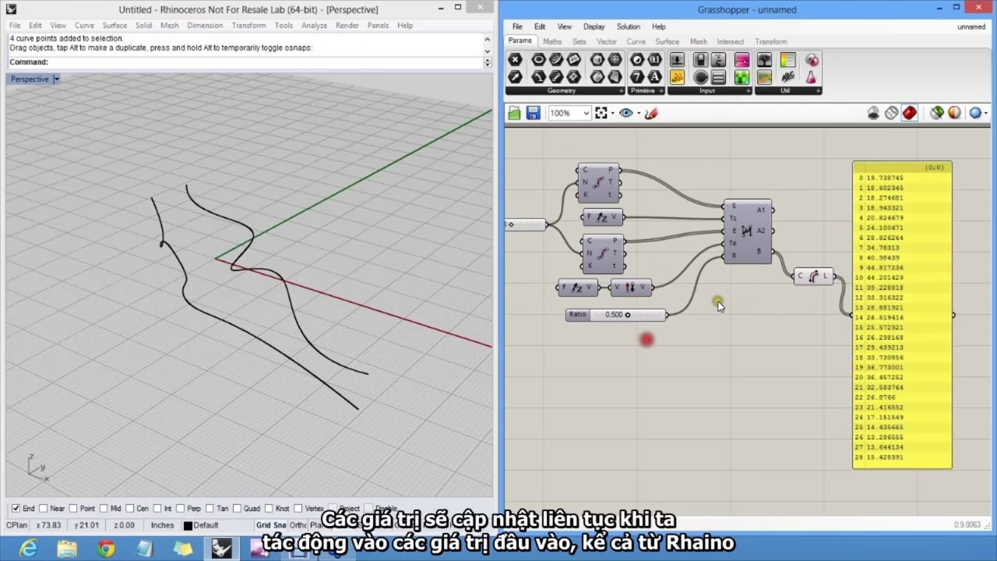
drag(629, 316, 634, 316)
click(334, 363)
drag(340, 363, 350, 358)
click(813, 316)
right_drag(829, 321, 711, 334)
click(887, 277)
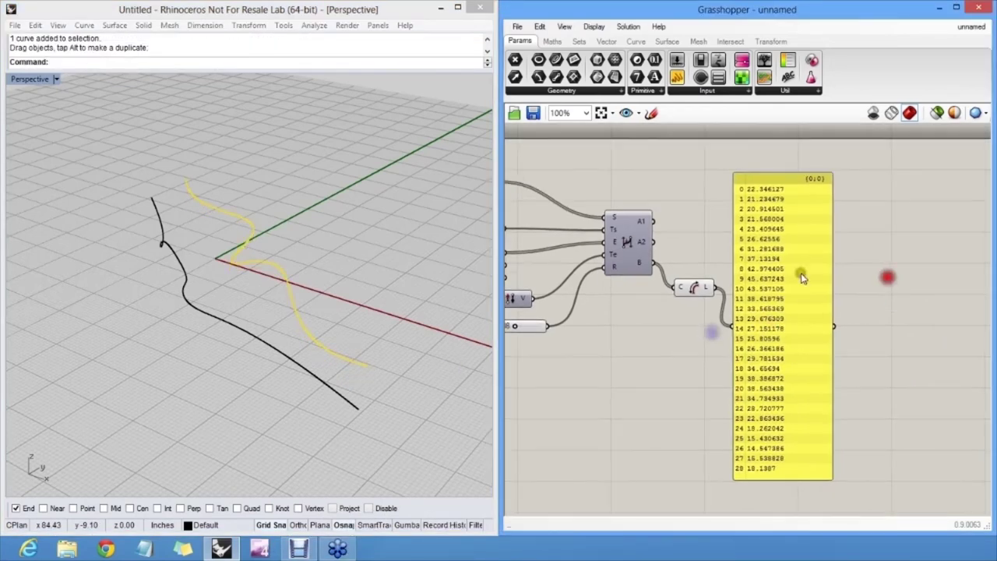
click(670, 229)
click(408, 247)
Delete the Panel that lists the arc lengths.
click(741, 225)
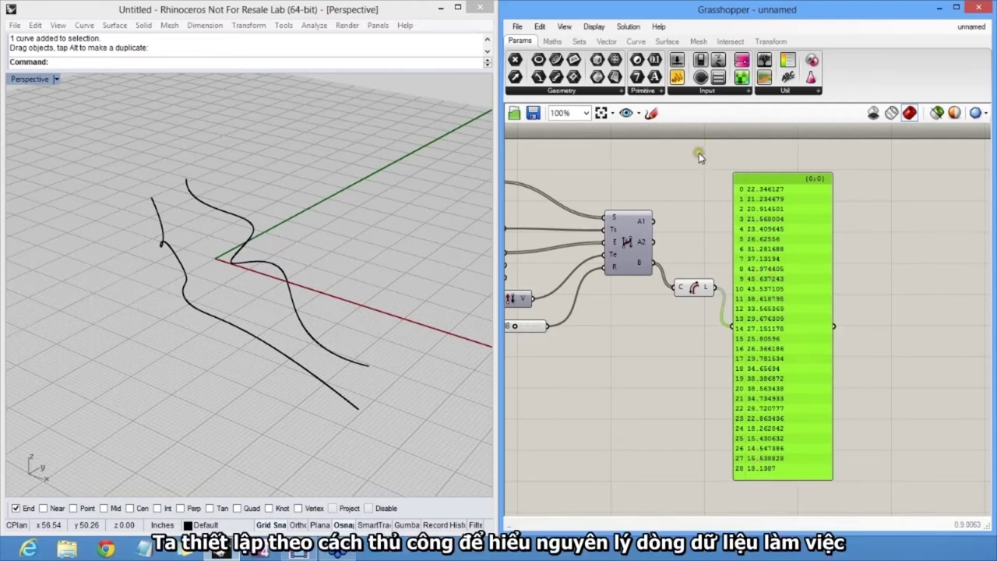
key(Delete)
Add a Panel above the Length component containing the value 10 and shrink it to fit the number.
drag(681, 87, 721, 187)
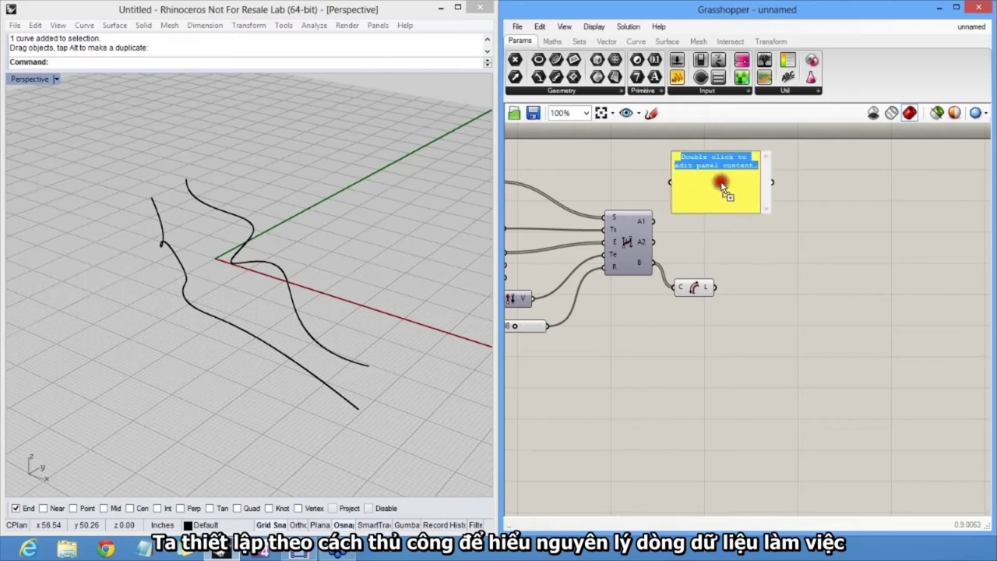
text(10)
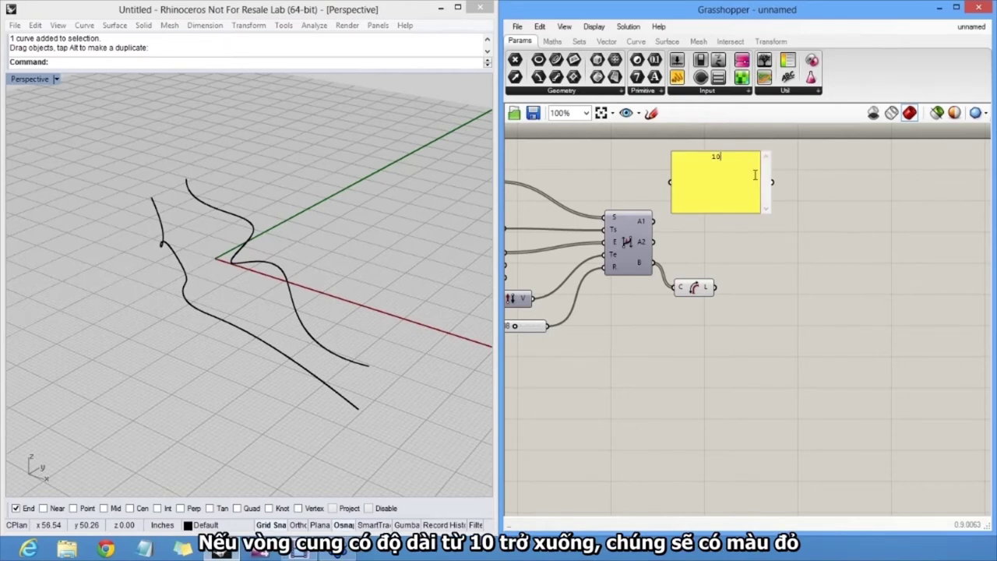
click(834, 175)
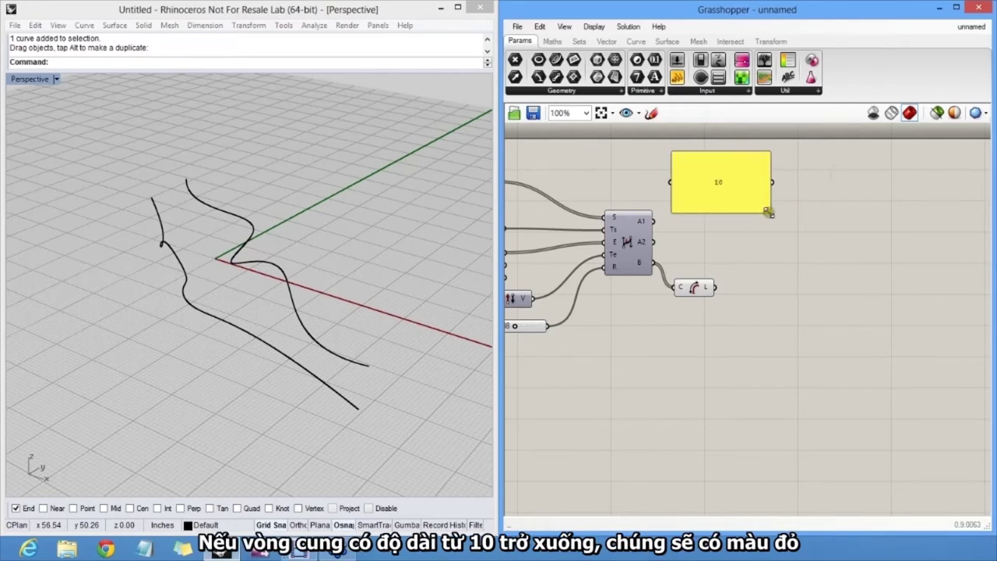
drag(768, 212, 703, 162)
click(695, 163)
Add a second Panel containing the value 50, shrink it and place it directly below the 10 panel.
double_click(744, 210)
text(")
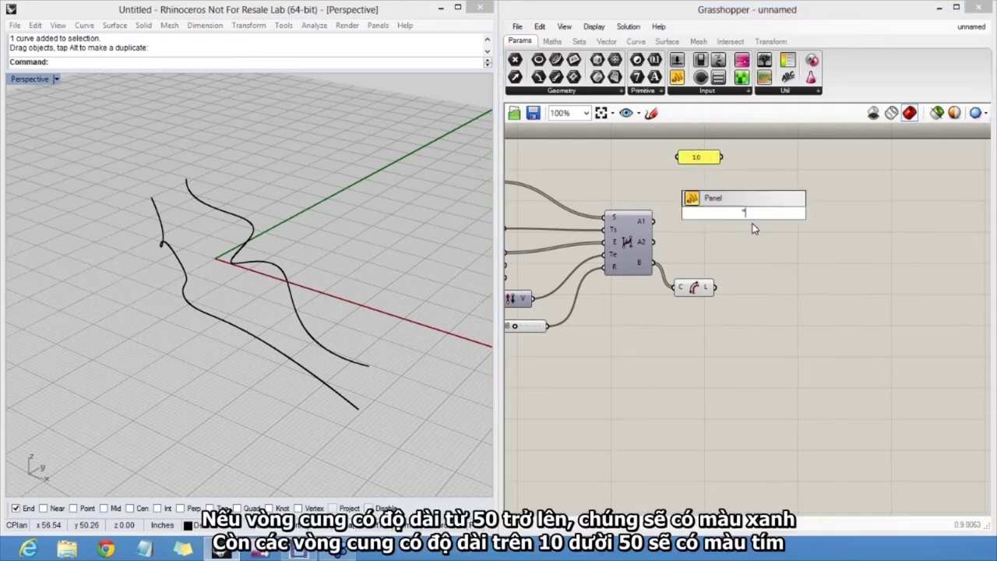
text(50)
key(Return)
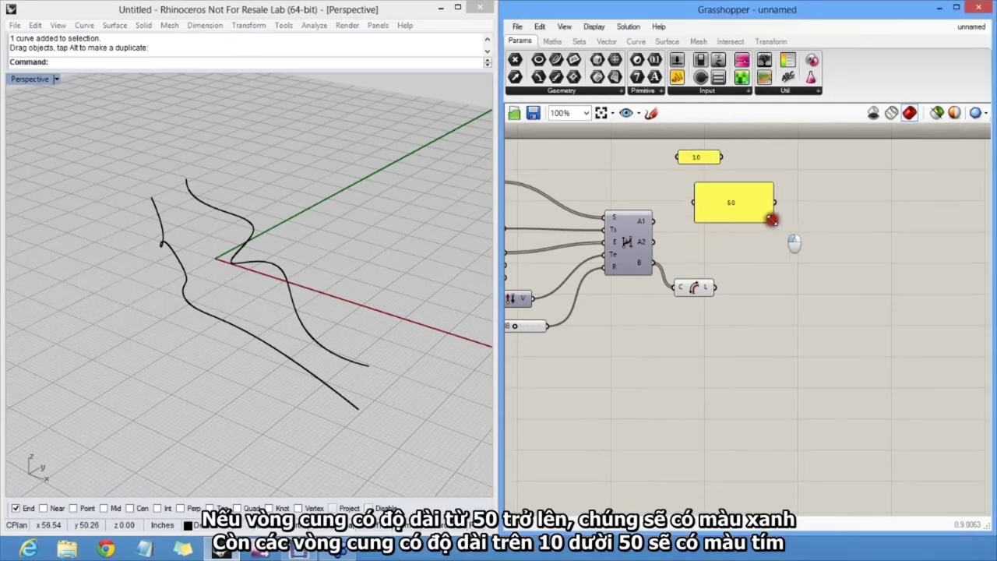
drag(771, 219, 704, 181)
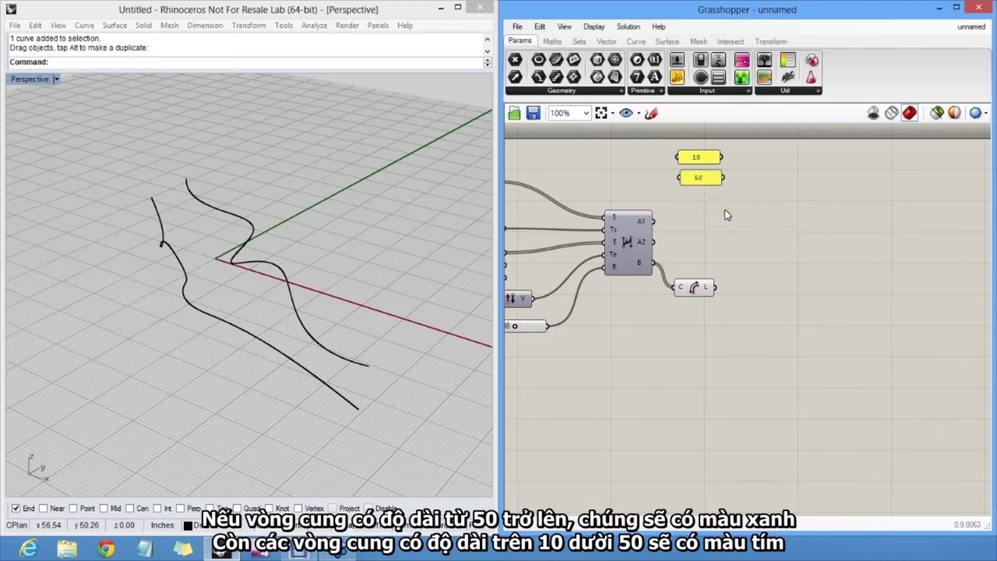
Add a Gradient component beside the two number panels and inspect its L0, L1 and t inputs.
right_drag(750, 207, 659, 259)
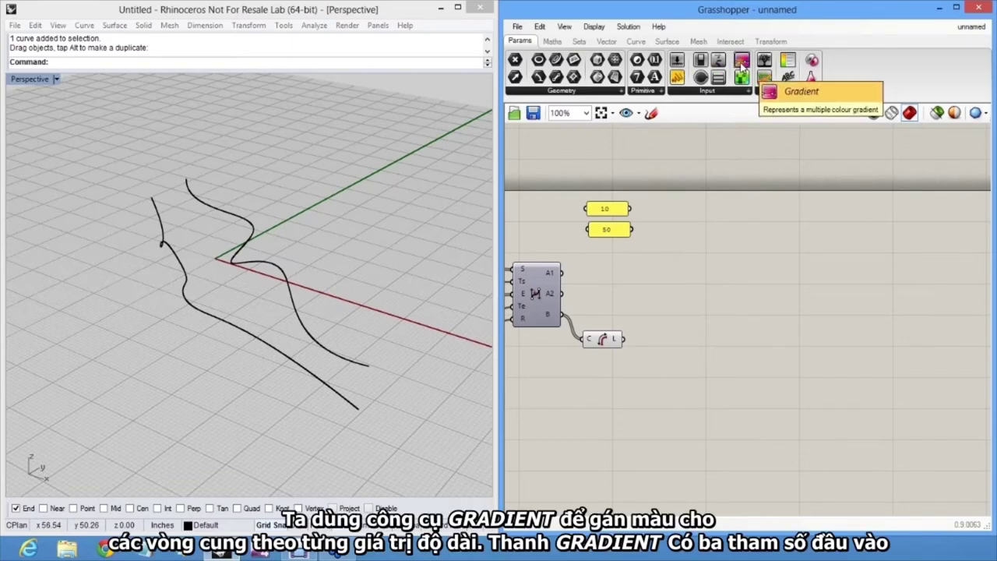
drag(742, 69, 763, 228)
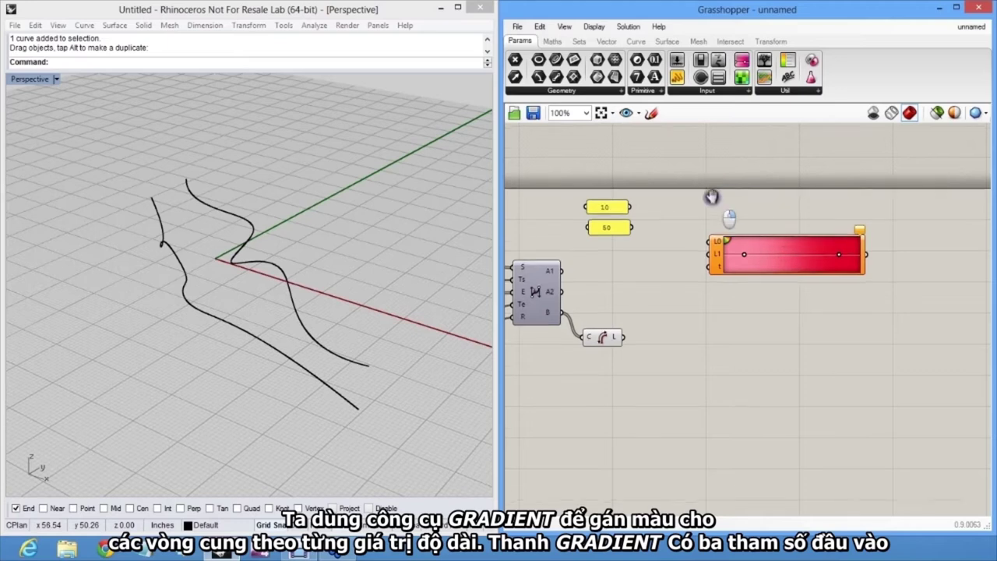
scroll(722, 245, up, 2)
scroll(721, 244, up, 4)
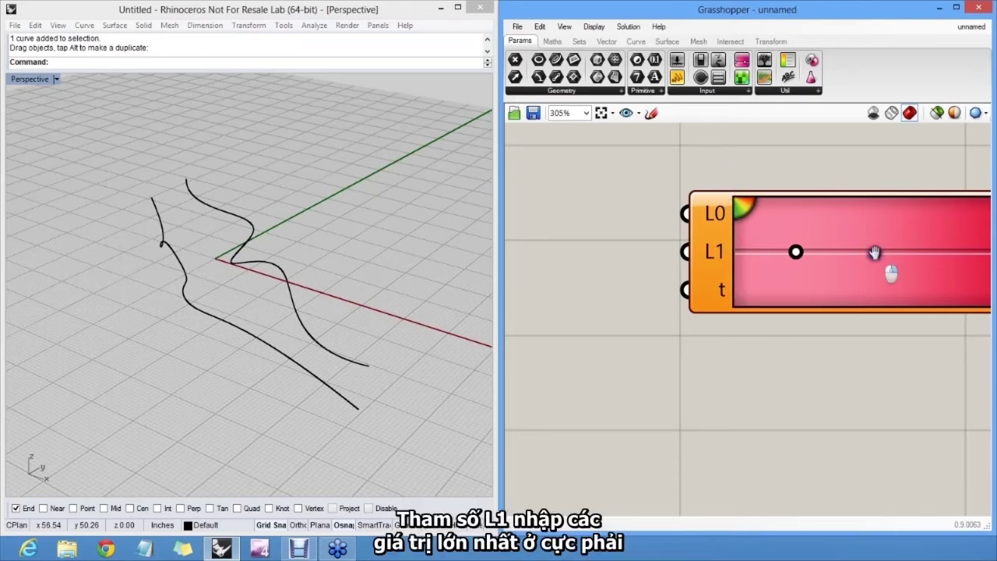
right_drag(875, 254, 745, 260)
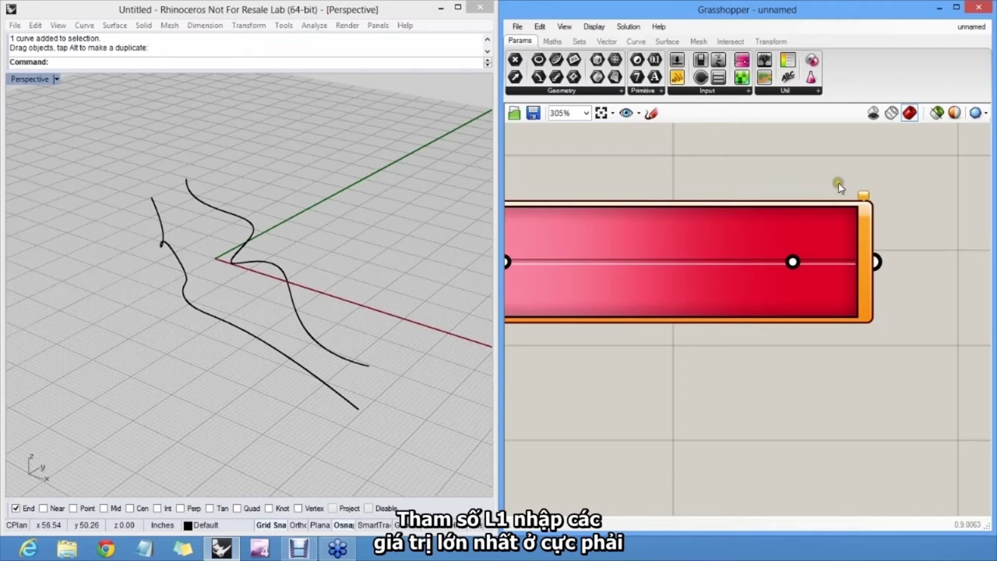
right_drag(641, 331, 787, 293)
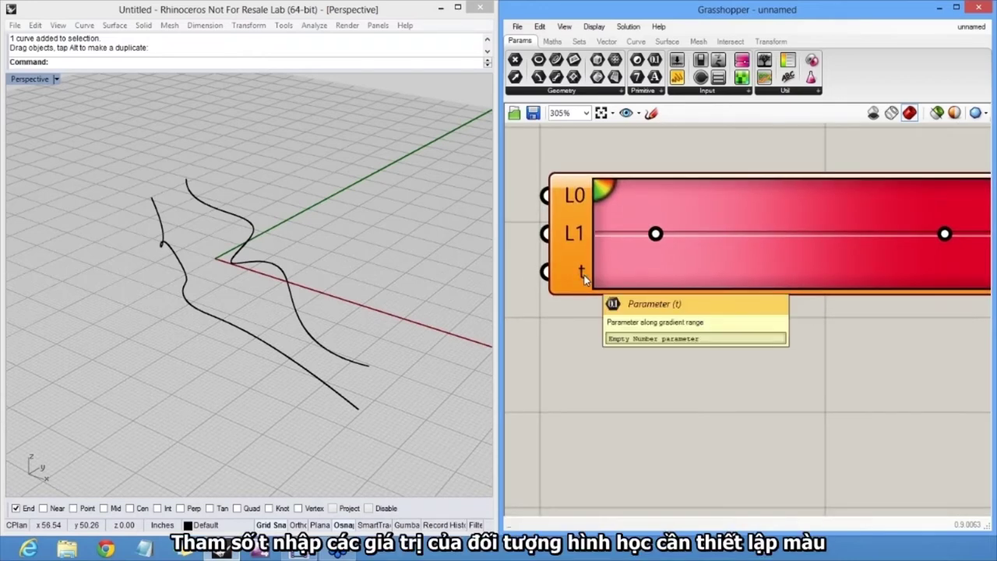
scroll(582, 274, down, 3)
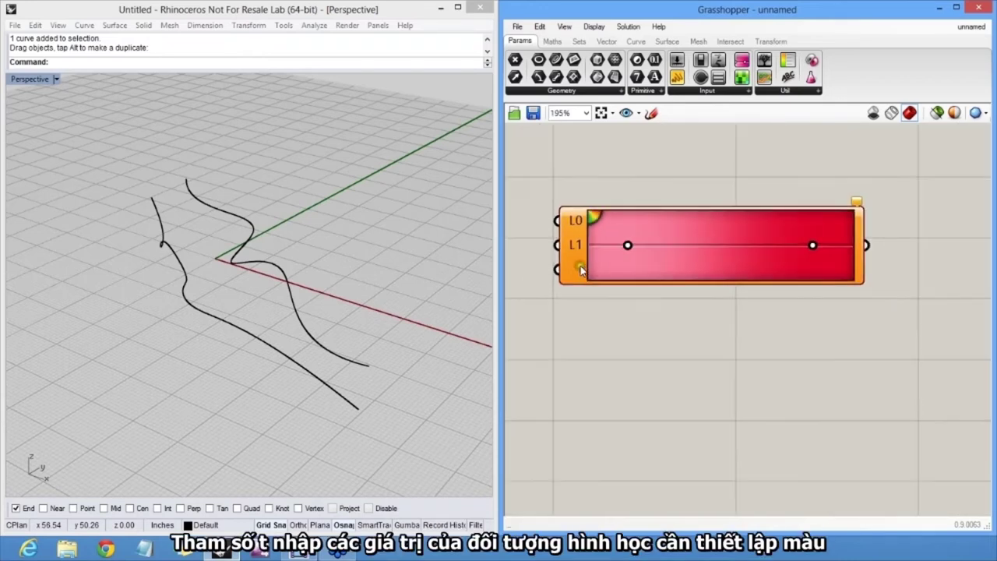
Connect the 10 panel to the Gradient's L0 input, the 50 panel to L1, and the Length component's L output to t.
right_drag(584, 271, 716, 255)
right_drag(658, 201, 704, 220)
drag(724, 236, 720, 285)
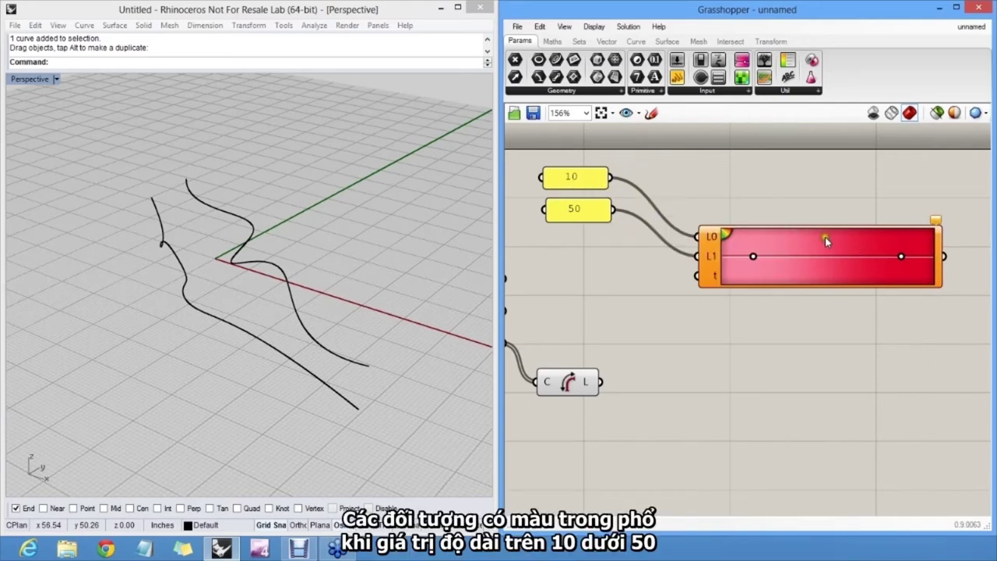
scroll(828, 288, down, 3)
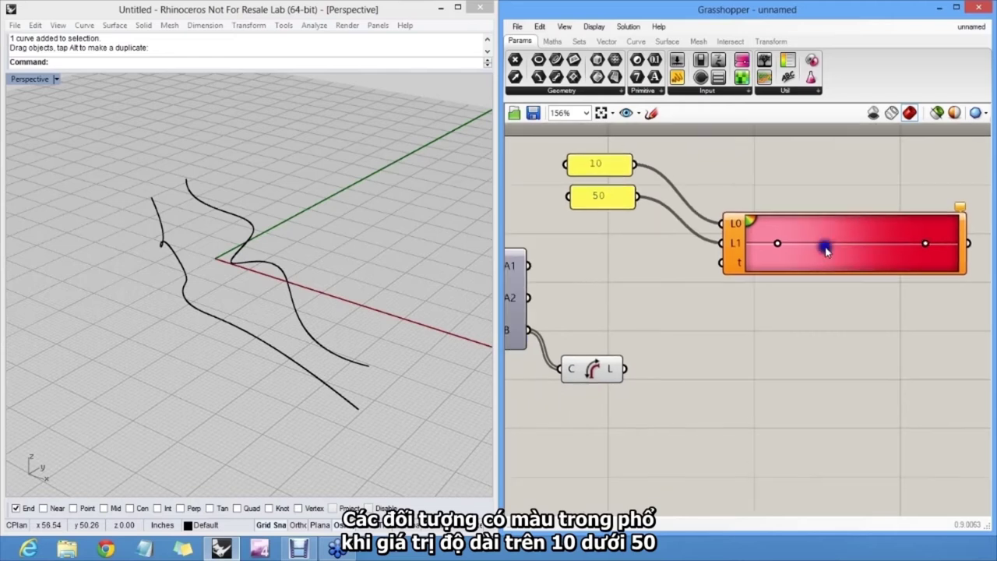
drag(753, 261, 694, 329)
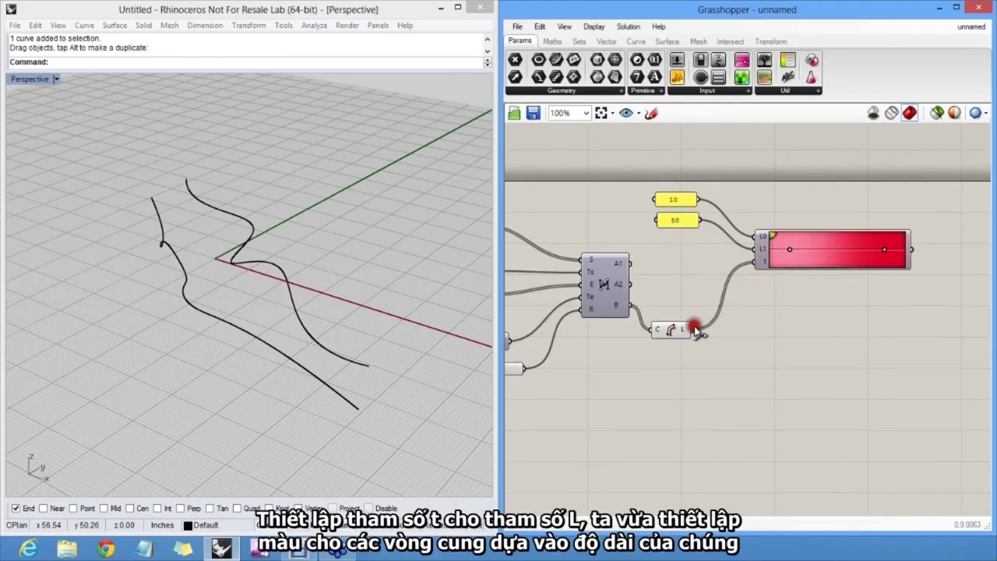
Add an enlarged Panel connected to the Gradient's output and read the RGB colour values of the arcs.
right_drag(822, 260, 788, 279)
click(787, 278)
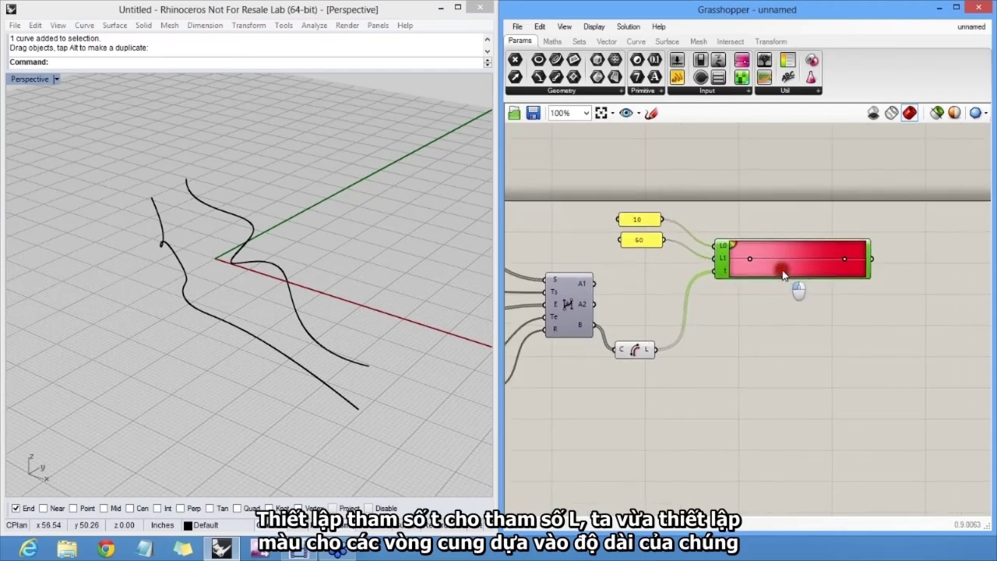
drag(788, 282, 780, 288)
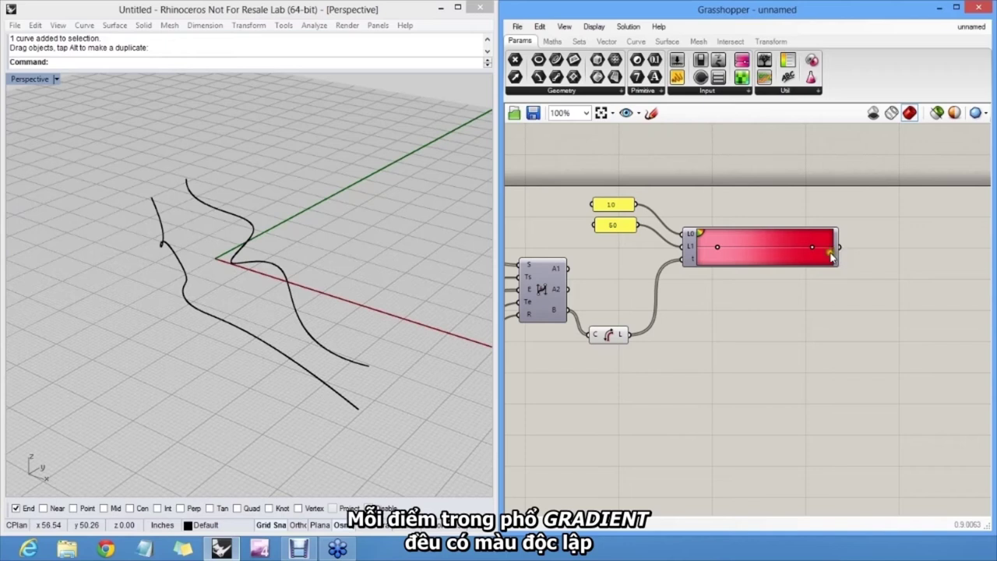
drag(679, 81, 840, 247)
drag(954, 337, 936, 411)
scroll(848, 254, up, 5)
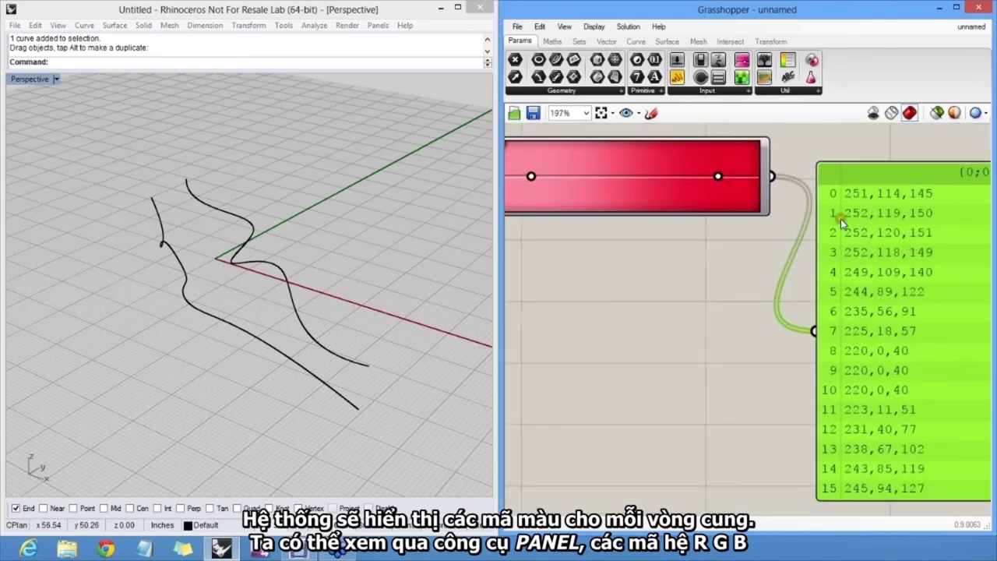
scroll(888, 297, down, 6)
click(797, 287)
right_drag(798, 274, 779, 305)
click(748, 293)
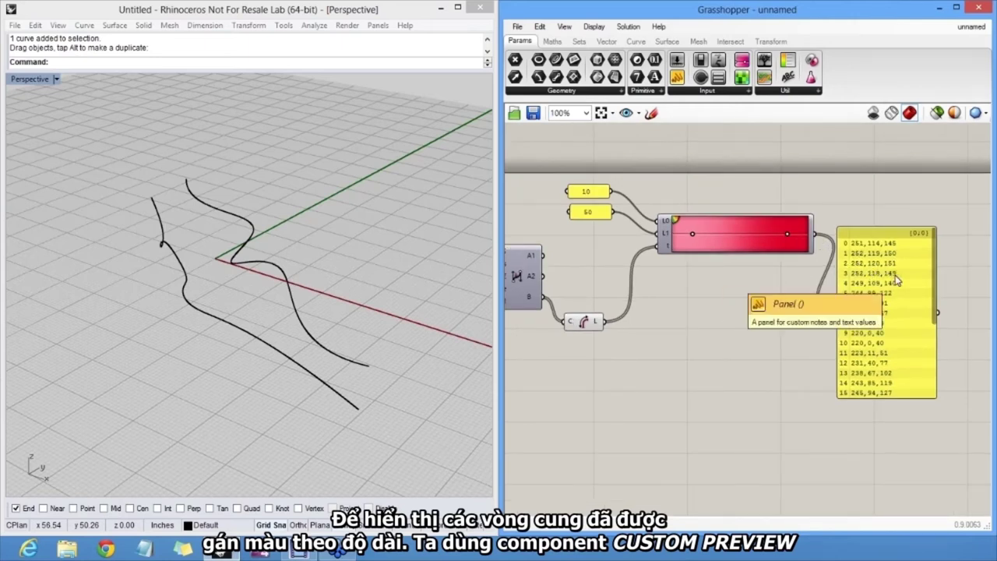
Add a Custom Preview component below the Gradient.
click(636, 41)
click(607, 41)
click(535, 90)
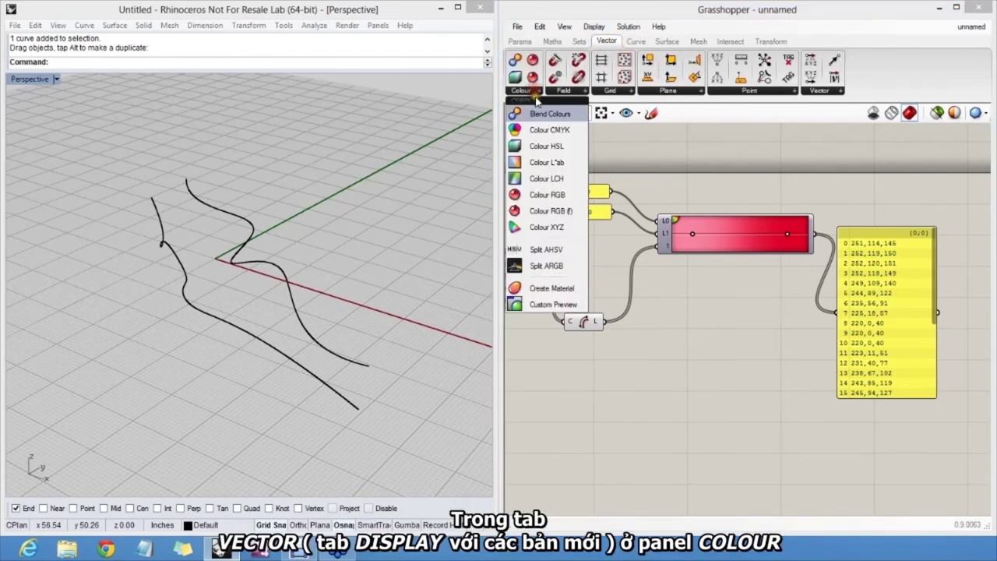
drag(569, 302, 762, 318)
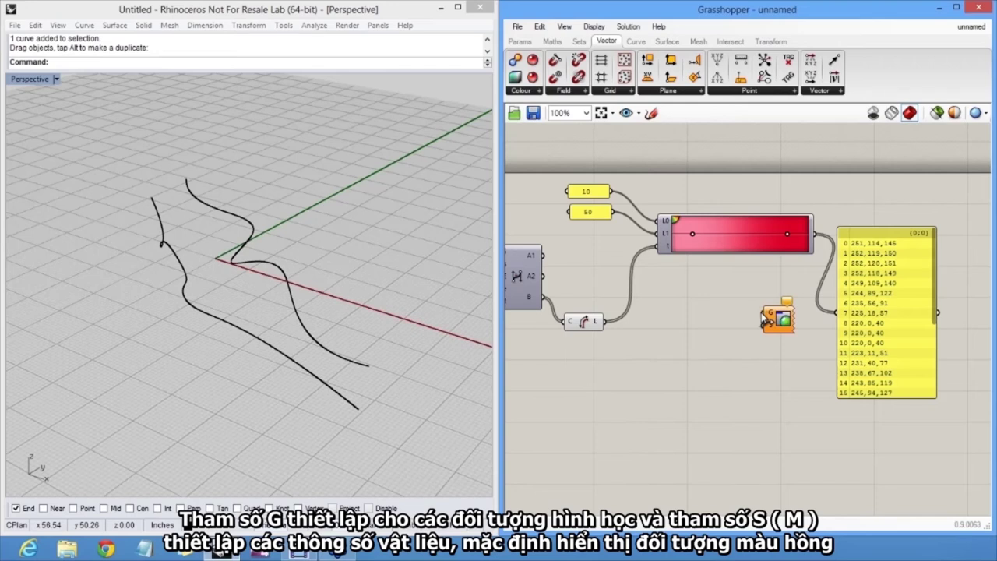
Connect the BiArc's B output to the Custom Preview's G input and the Gradient's output to its S input.
drag(765, 313, 543, 296)
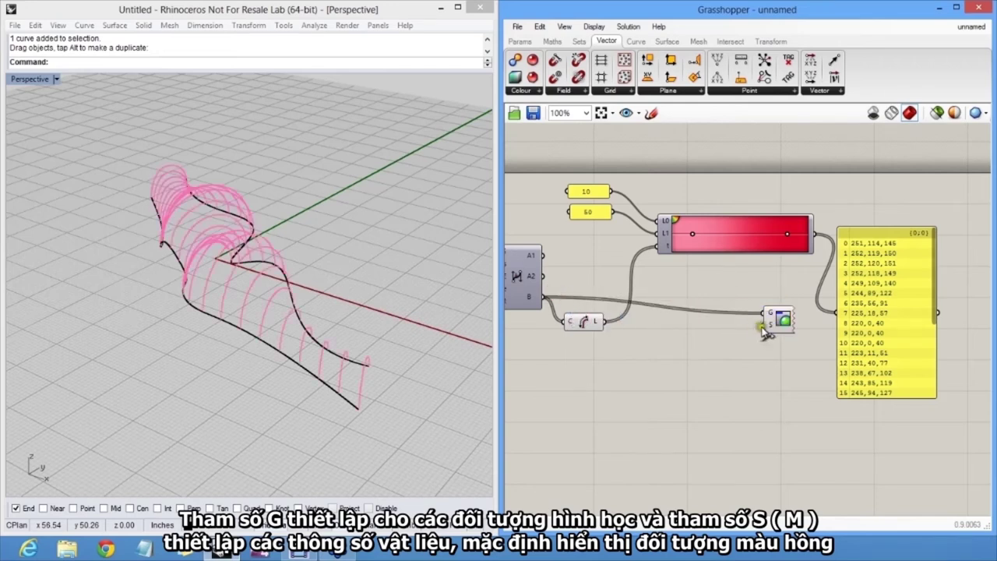
drag(785, 323, 823, 239)
click(791, 286)
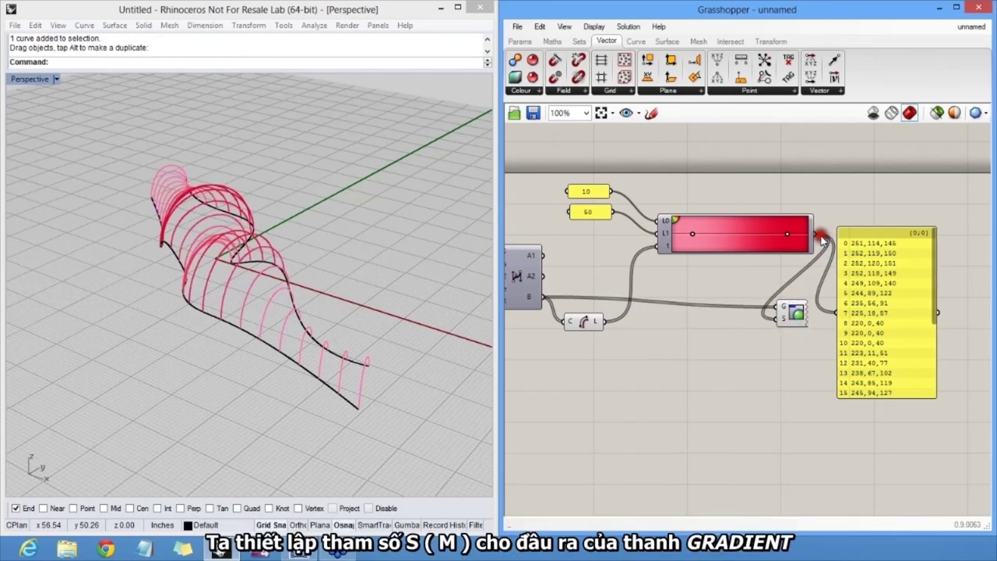
Delete the panel listing the RGB values and move the Custom Preview component into the space beside the Gradient.
click(878, 284)
key(Delete)
drag(794, 315, 899, 285)
click(868, 237)
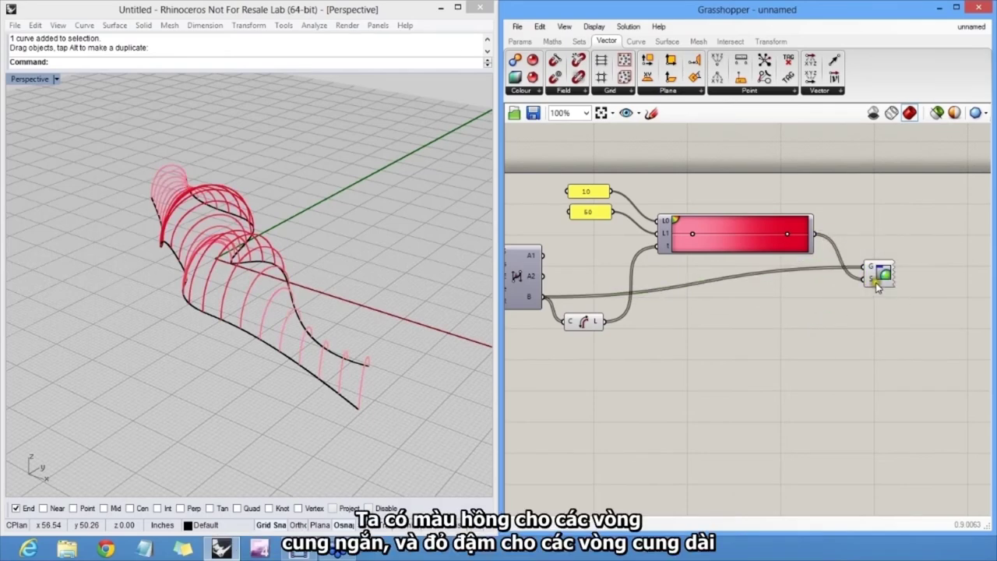
Move the Gradient's first grip towards the start of the bar and set its colour to red.
right_drag(373, 265, 472, 246)
drag(690, 234, 679, 233)
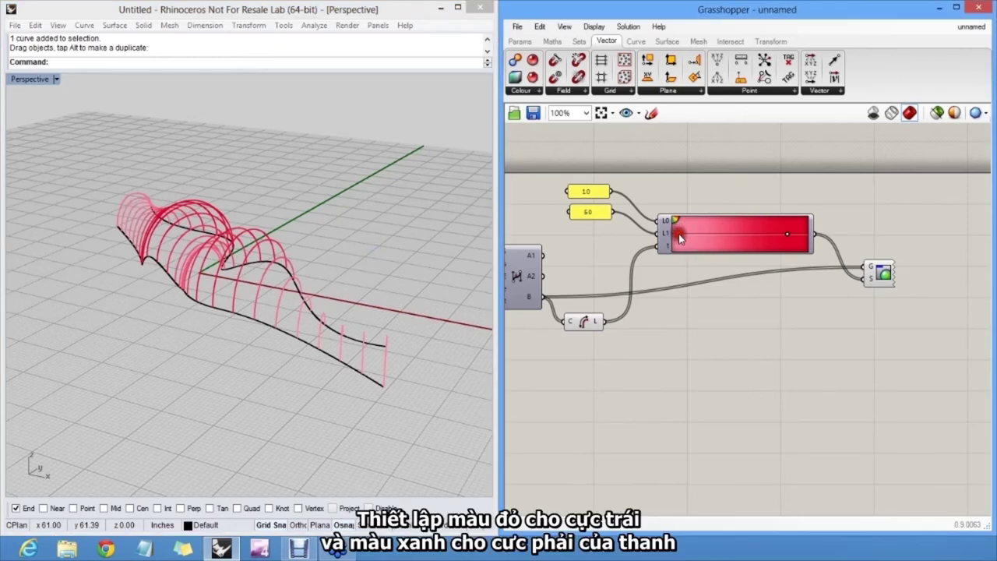
right_click(679, 233)
drag(760, 271, 719, 235)
click(761, 195)
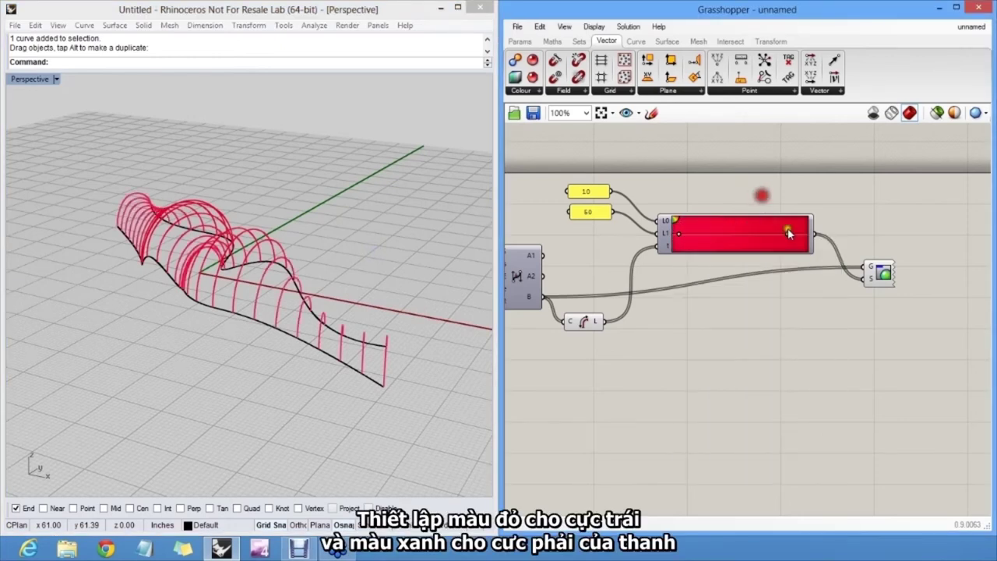
Set the colour of the Gradient's other grip, at the end of the bar, to blue.
right_click(804, 236)
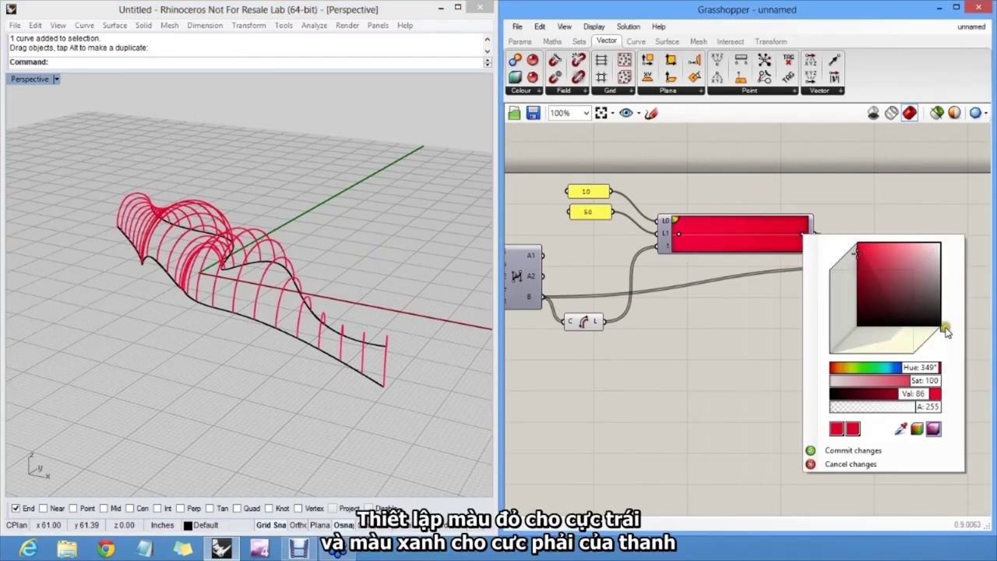
drag(943, 327, 931, 339)
drag(880, 288, 829, 241)
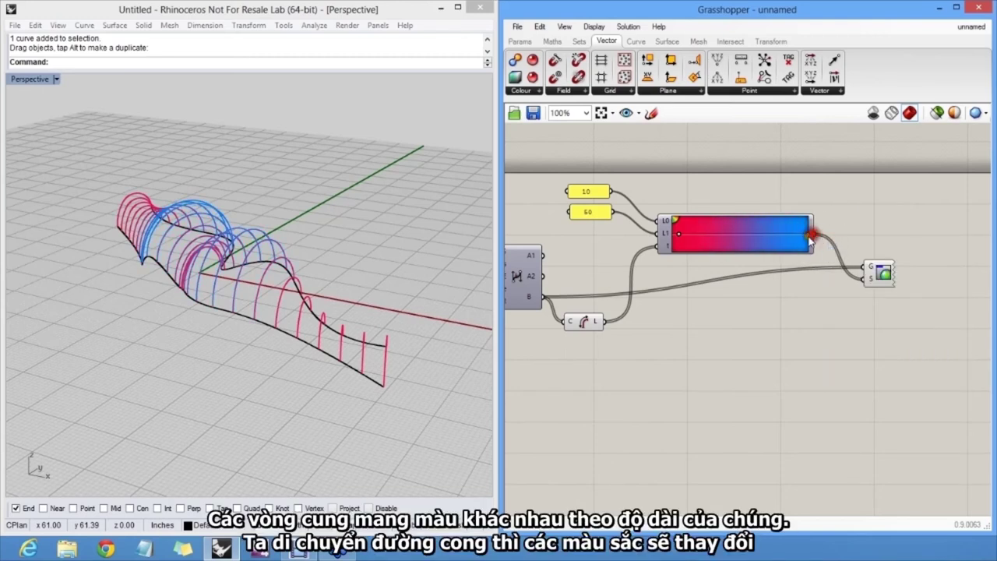
Select the upper curve in the Perspective viewport and move it slightly closer to the lower curve.
right_drag(323, 299, 291, 322)
click(298, 318)
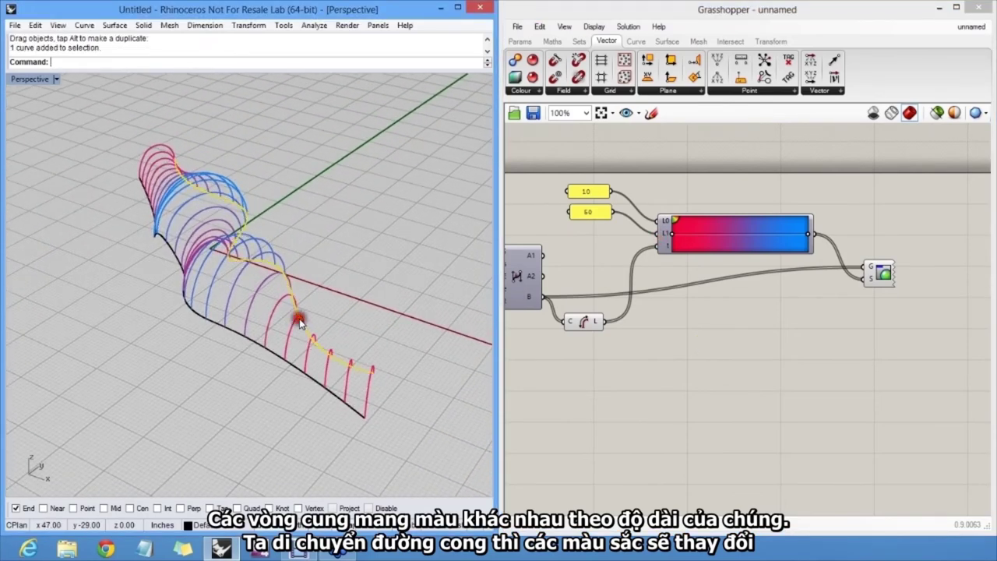
click(603, 358)
right_drag(603, 358, 742, 371)
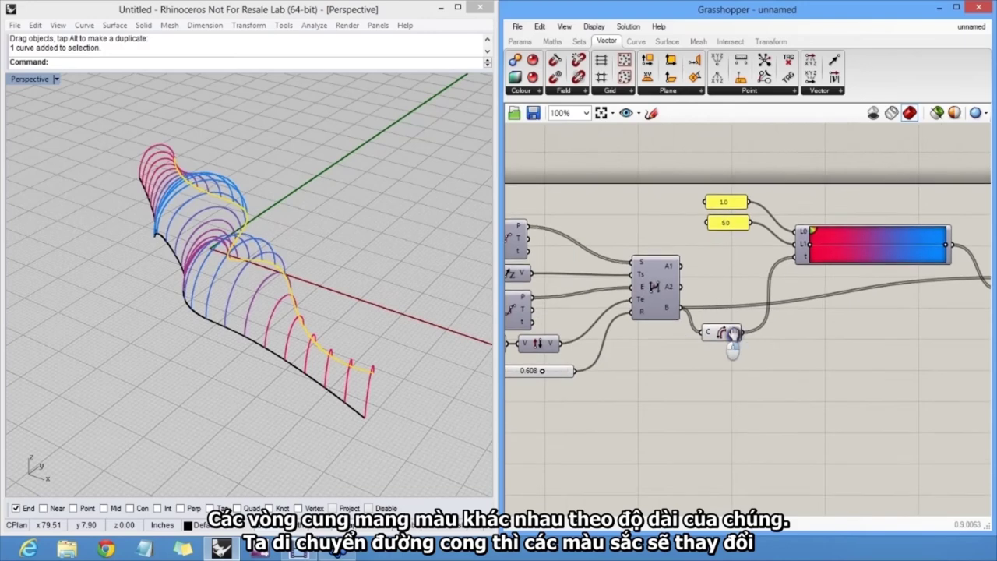
click(362, 375)
drag(348, 380, 347, 381)
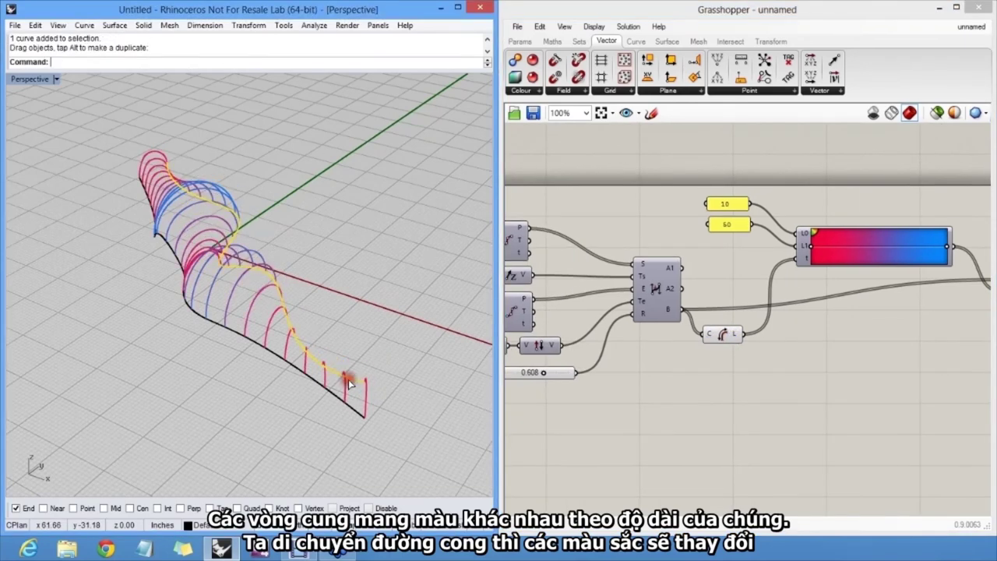
right_drag(347, 381, 377, 377)
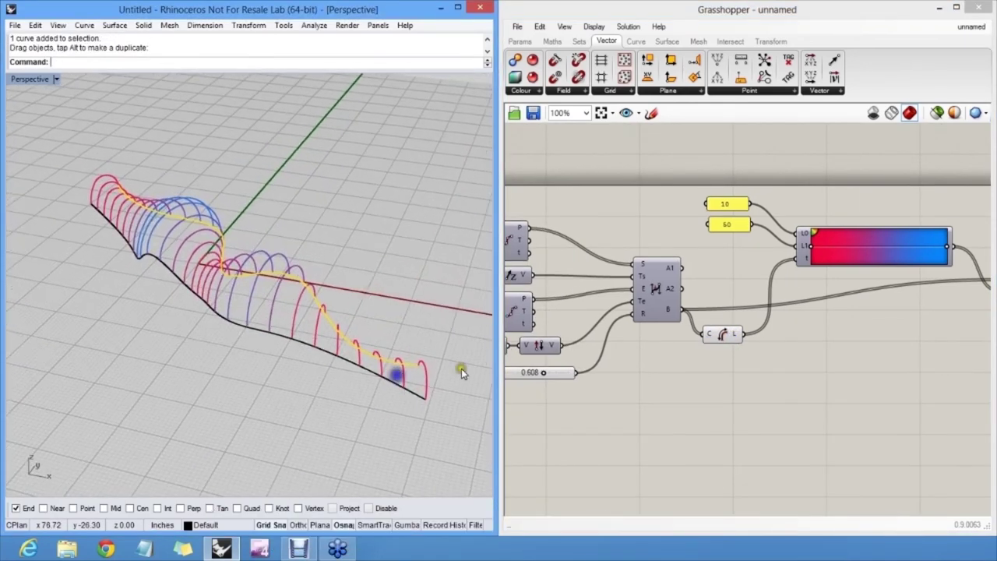
Nudge the selected curve in 0.20 increments repeatedly along the positive X direction and towards the lower curve.
key(alt+Right)
key(alt+Right)
key(alt+Right)
key(alt+Right)
key(alt+Right)
key(alt+Right)
key(alt+Right)
key(alt+Right)
key(alt+Right)
key(alt+Right)
key(alt+Right)
key(alt+Right)
key(alt+Right)
key(alt+Right)
key(alt+Right)
key(alt+Right)
key(alt+Right)
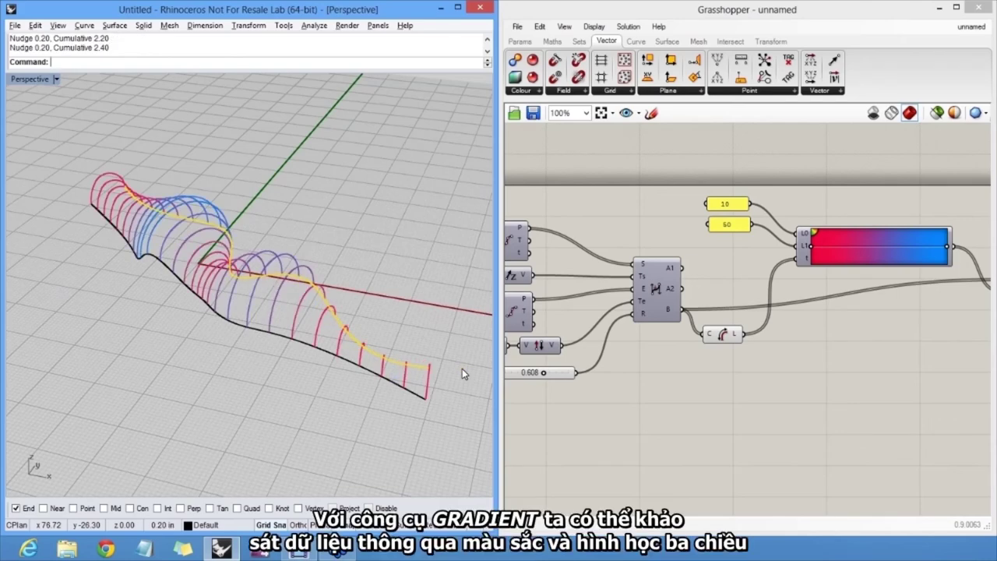
key(alt+Down)
key(alt+Down)
key(alt+Down)
key(alt+Down)
key(alt+Down)
key(alt+Right)
key(alt+Right)
key(alt+Right)
key(alt+Right)
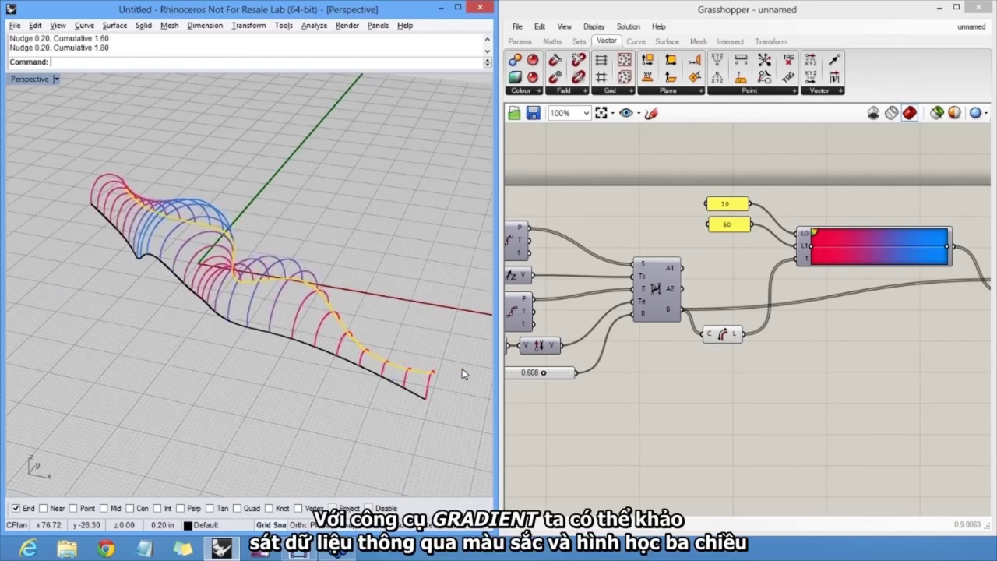
Move the Length component up, between the BiArc component and the Gradient's t input.
right_drag(405, 308, 362, 316)
right_drag(835, 285, 802, 287)
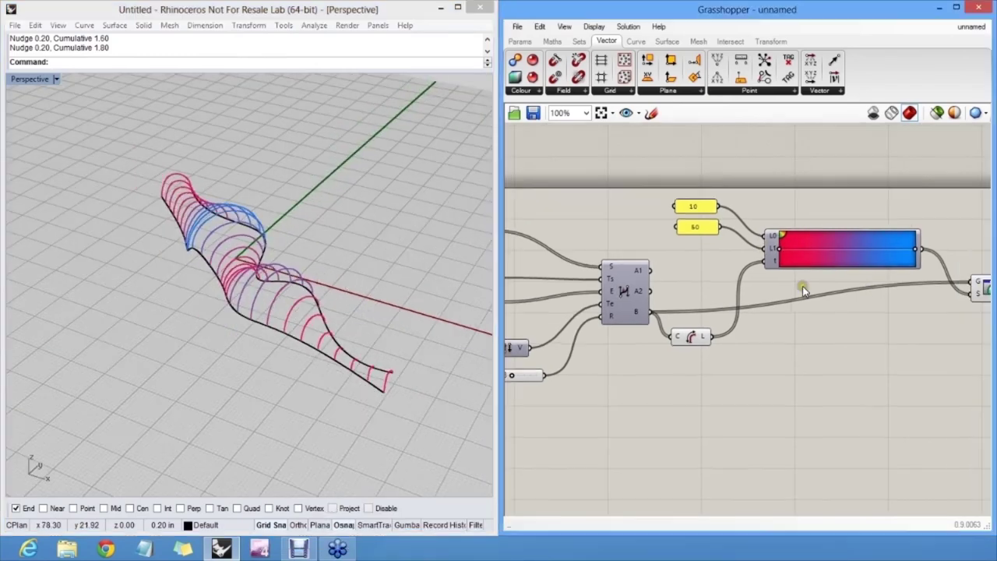
drag(690, 338, 699, 282)
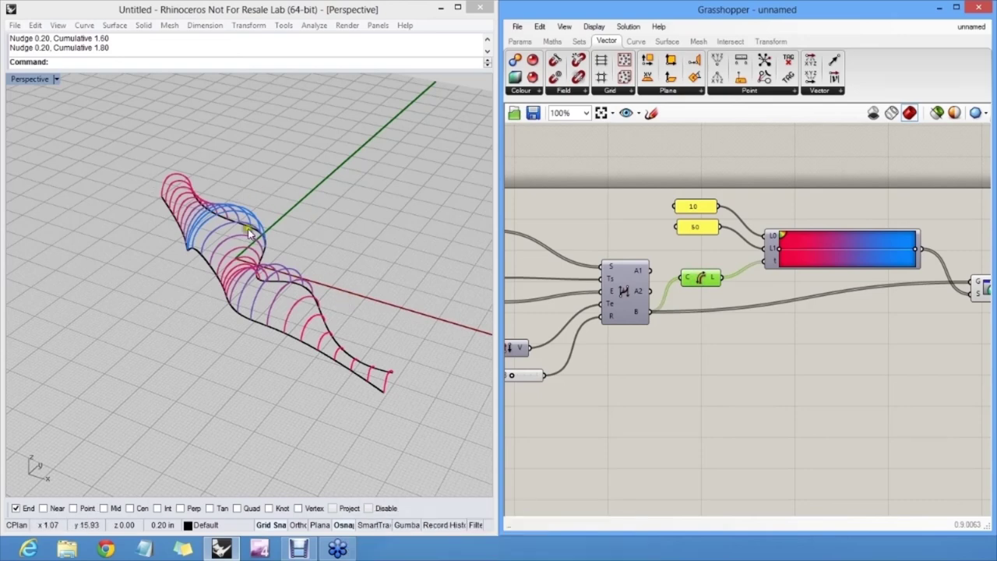
right_drag(343, 303, 305, 246)
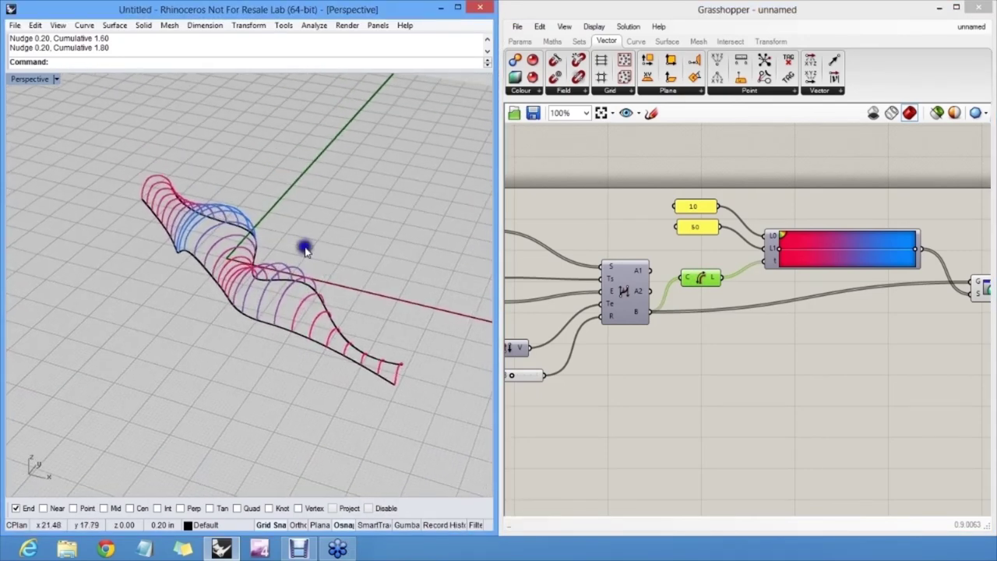
Attach a Panel to the Length component's L output, enlarge it to read the arc lengths, and delete the panel.
right_drag(773, 316, 636, 281)
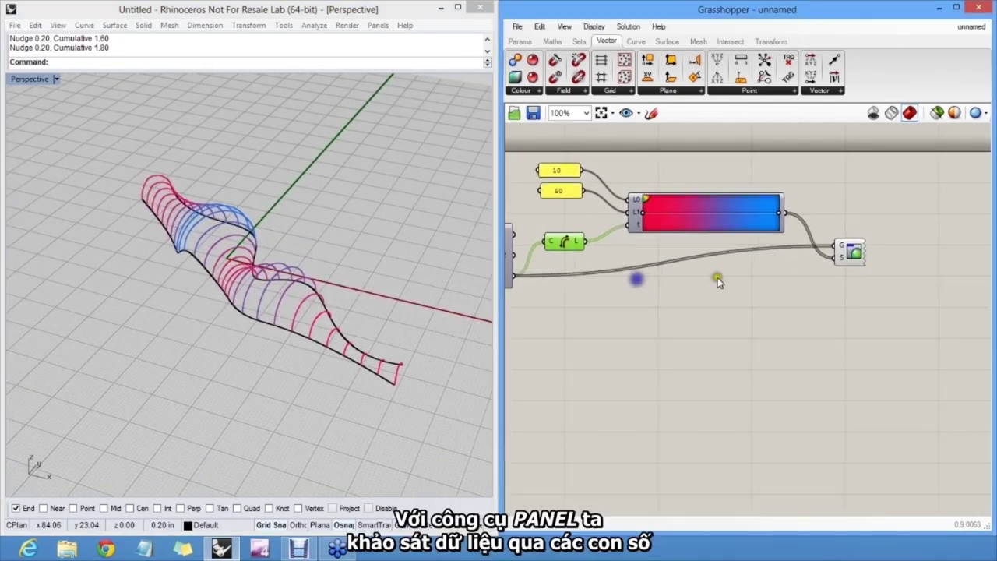
click(521, 43)
drag(699, 257, 810, 339)
drag(627, 264, 587, 240)
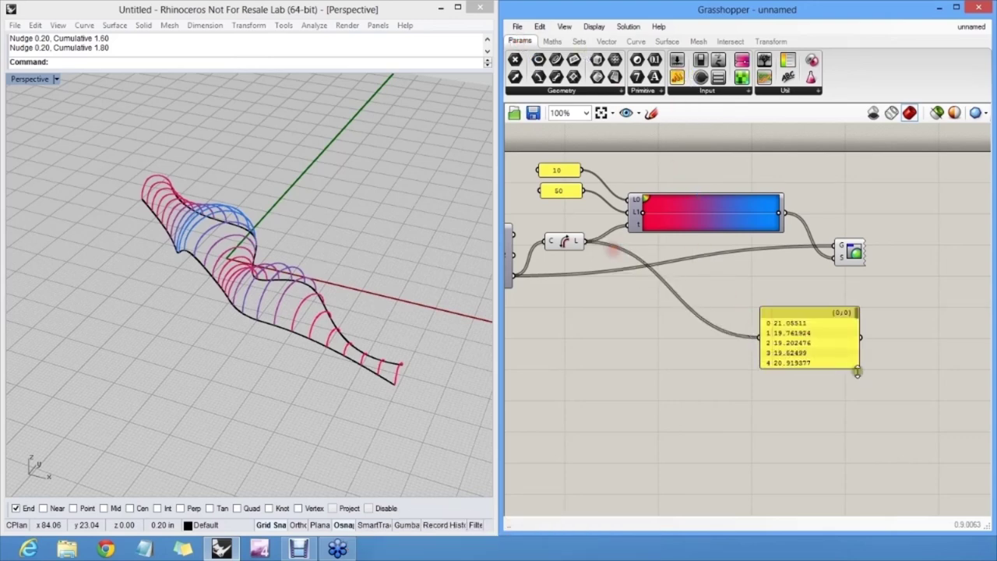
drag(855, 367, 846, 473)
right_drag(636, 358, 667, 286)
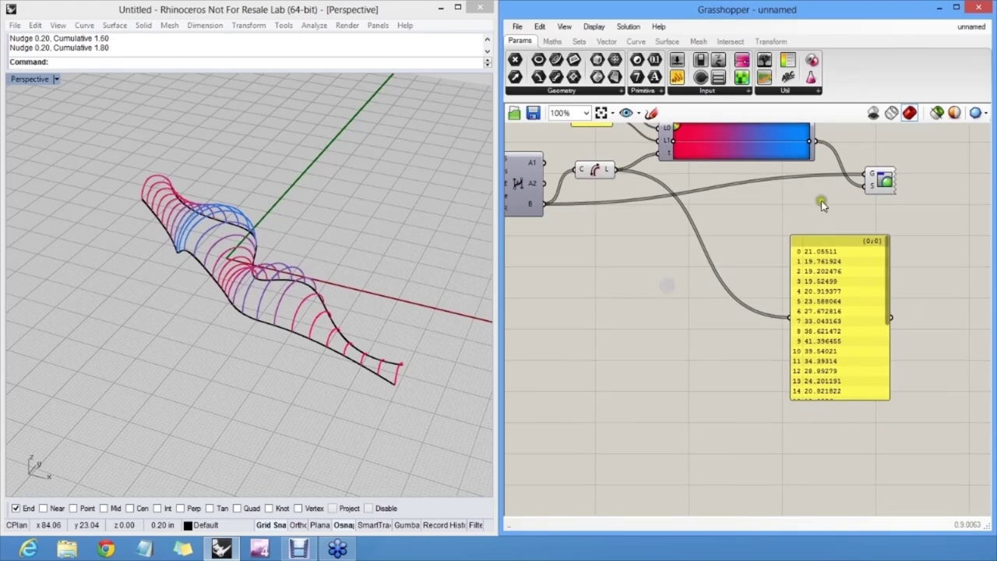
drag(866, 292, 732, 251)
key(Delete)
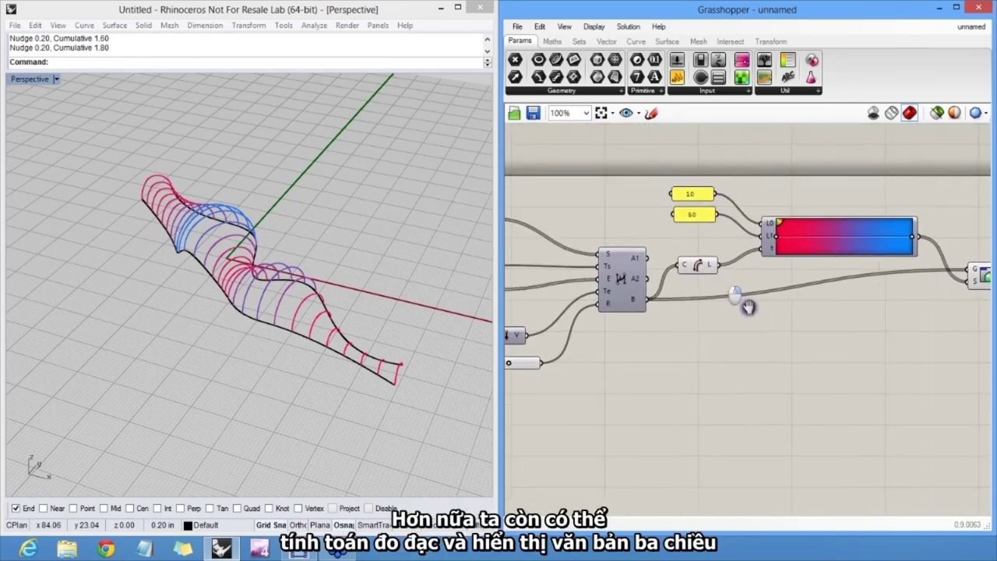
right_drag(751, 311, 752, 320)
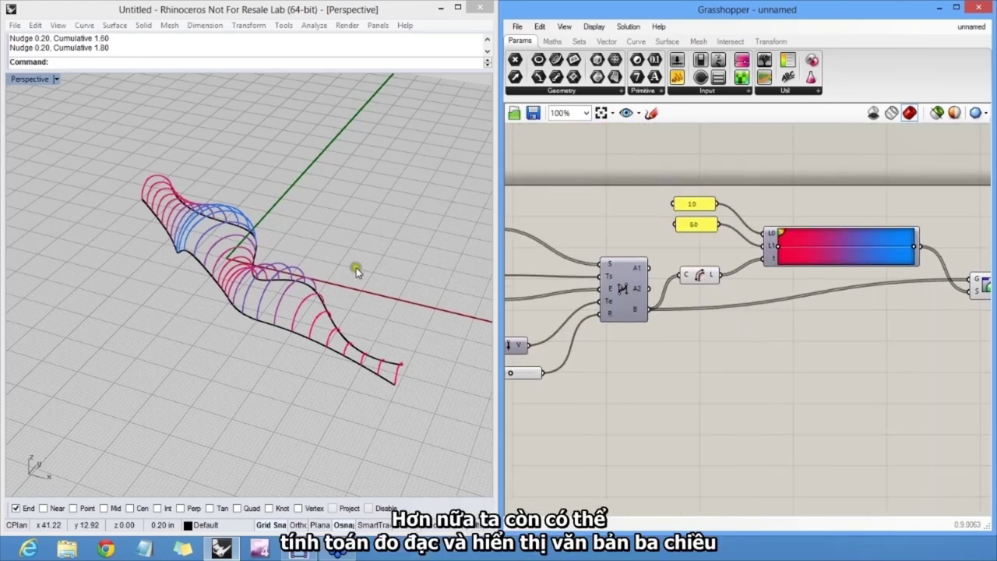
right_drag(363, 289, 355, 247)
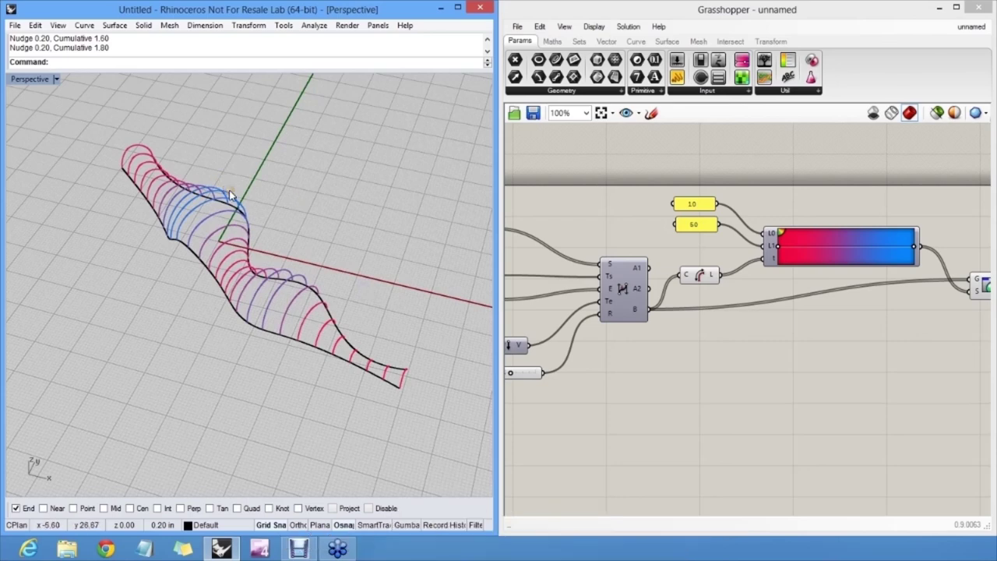
right_drag(261, 196, 289, 241)
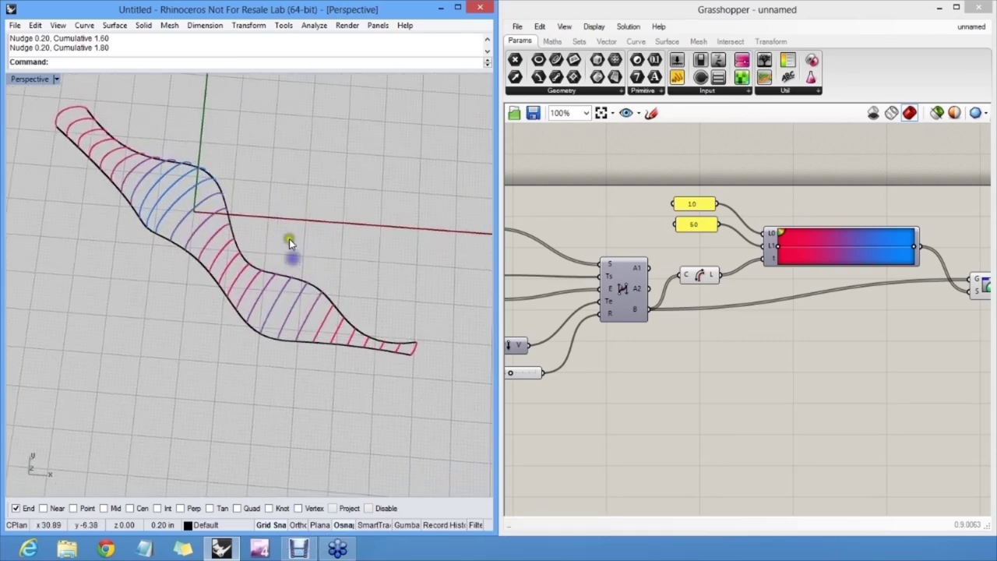